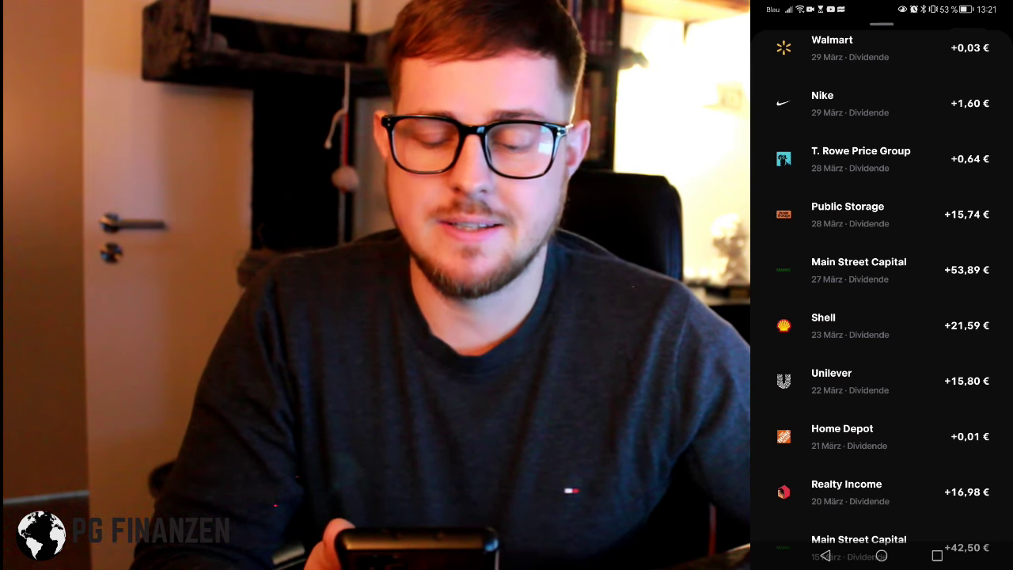
- Review last month's dividend payments in the Erträge list up to the newest entry and leave the list
scroll(913, 417, "up", 1)
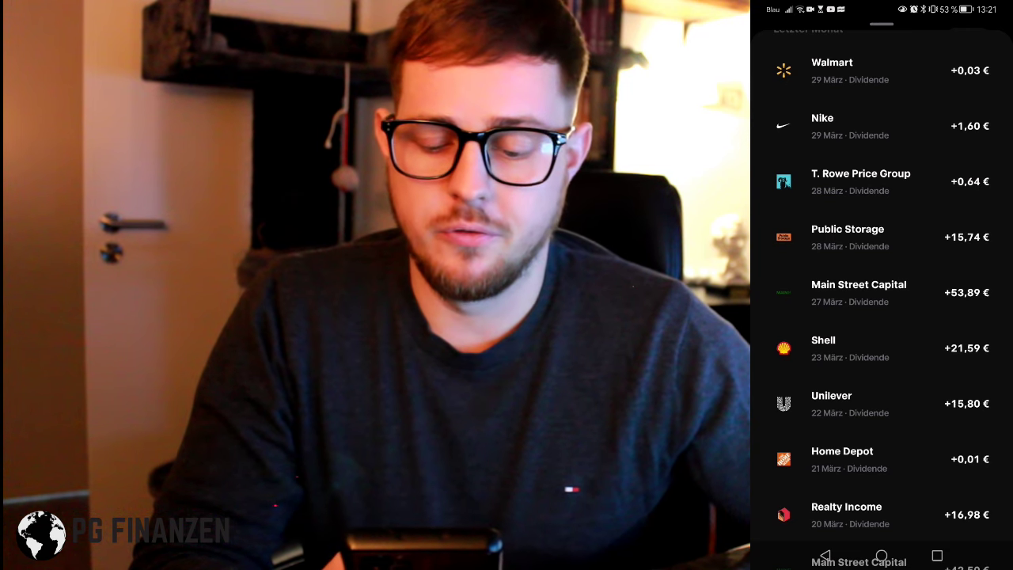
scroll(920, 414, "up", 1)
scroll(926, 418, "up", 1)
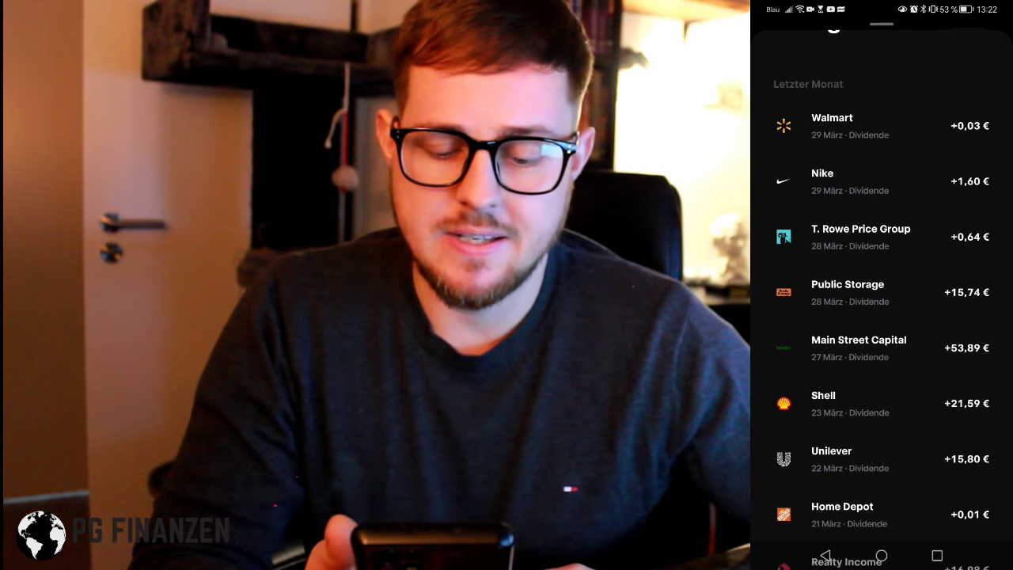
scroll(915, 430, "up", 2)
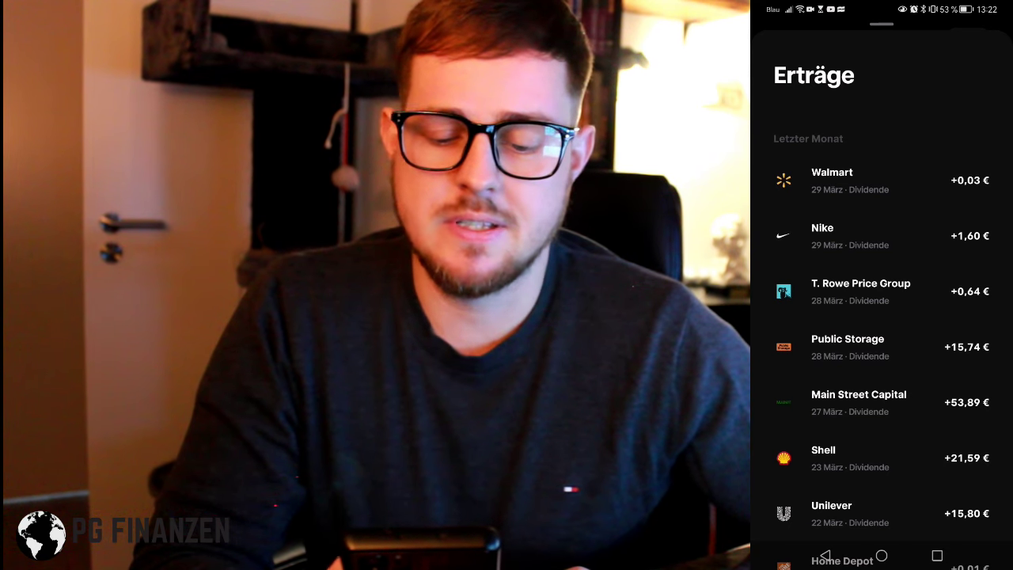
left_click_drag(907, 386, 906, 393)
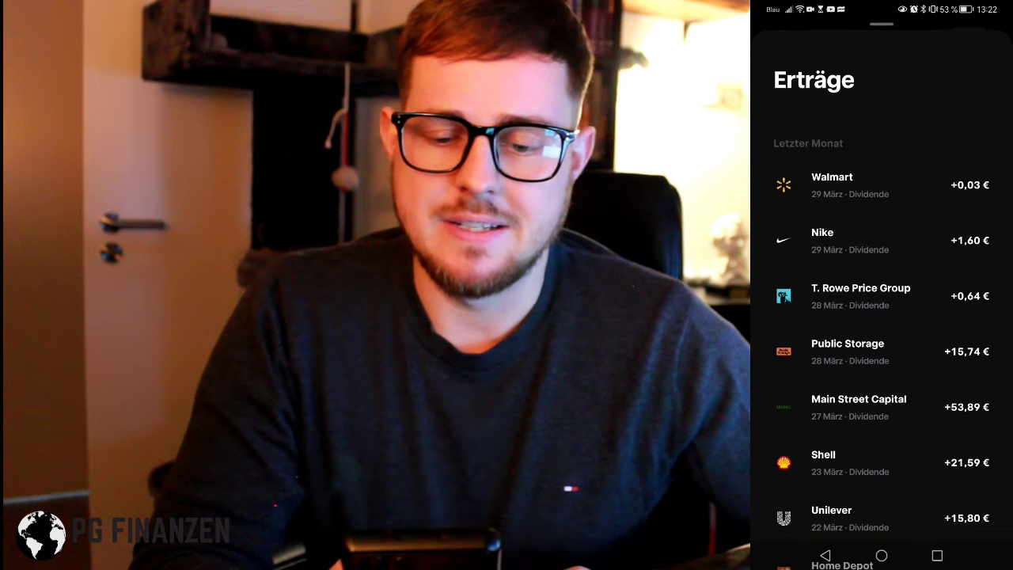
left_click(825, 555)
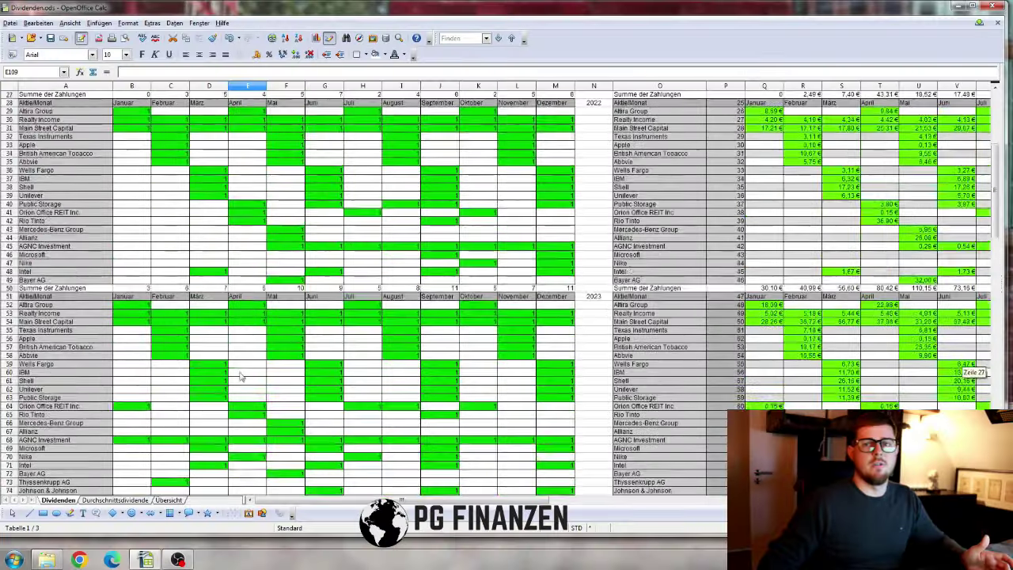
- In the OpenOffice Calc dividend spreadsheet, review the 2020 payment table, from the company names to the November and December entries
scroll(241, 377, "up", 9)
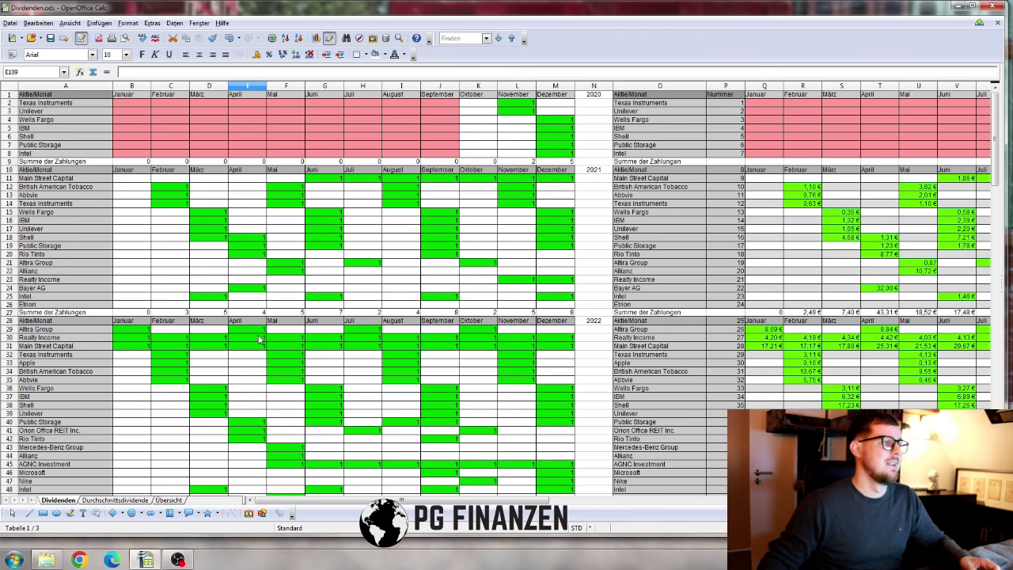
left_click_drag(56, 106, 59, 162)
left_click(127, 101)
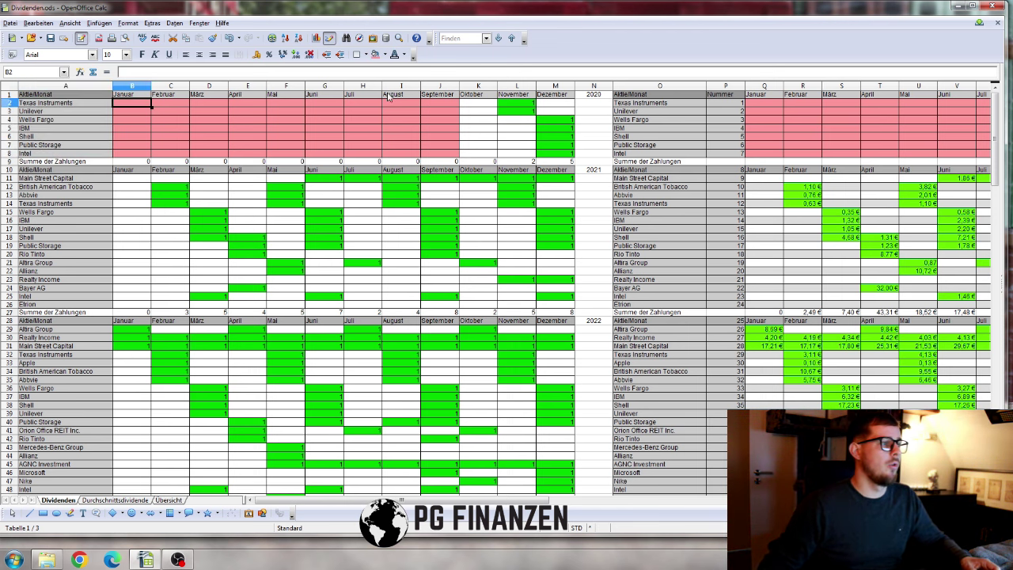
left_click(593, 95)
left_click_drag(511, 103, 556, 156)
left_click(596, 131)
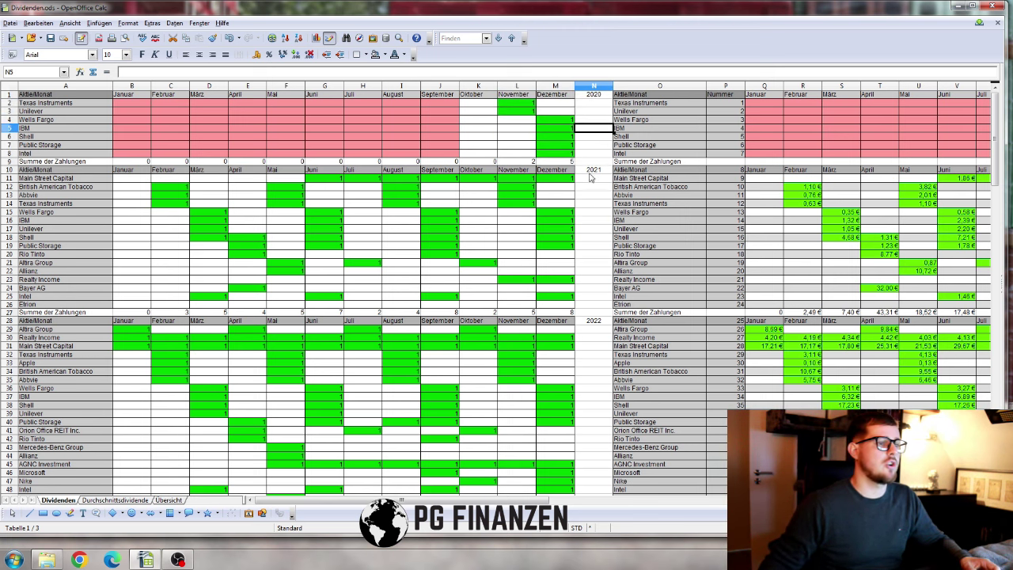
- Examine the January to December payment entries of the 2021 table and move on to the 2023 table
left_click_drag(149, 180, 567, 308)
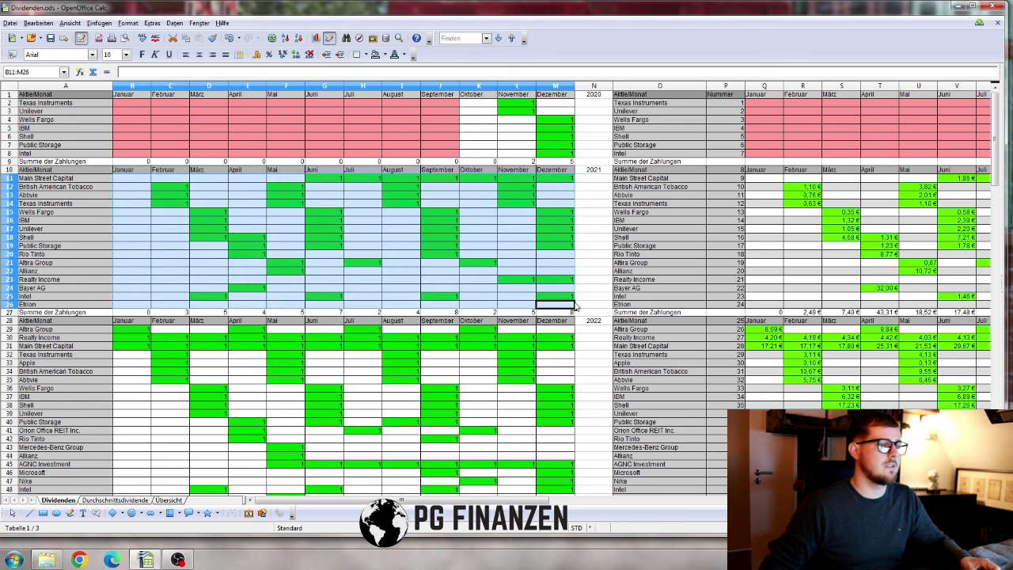
left_click(598, 290)
scroll(597, 290, "down", 1)
scroll(597, 290, "down", 4)
scroll(482, 263, "down", 9)
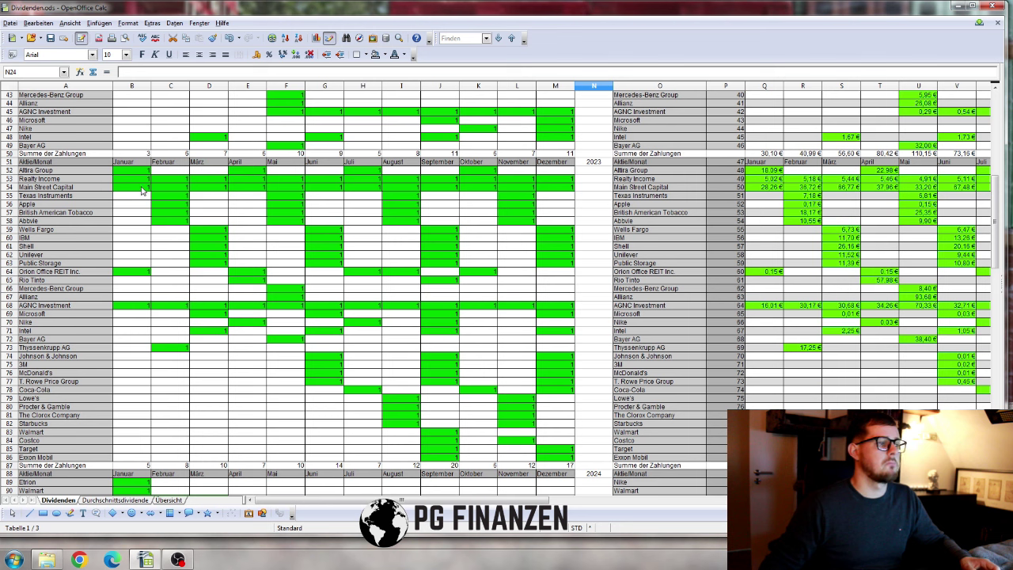
- Examine the 2024 payment table, including the marked entries for January, February and March
scroll(344, 255, "down", 11)
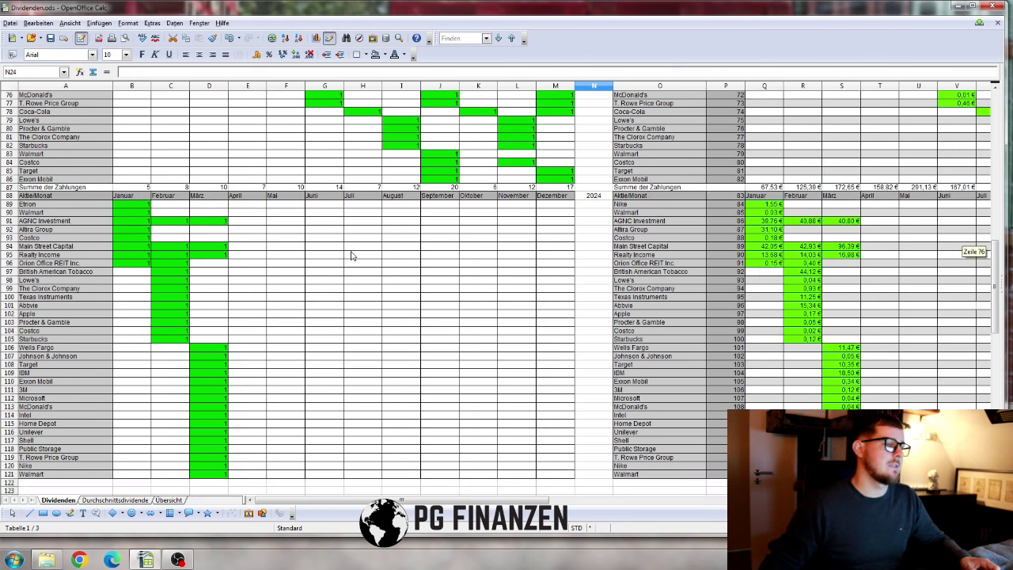
scroll(352, 255, "down", 1)
left_click(590, 172)
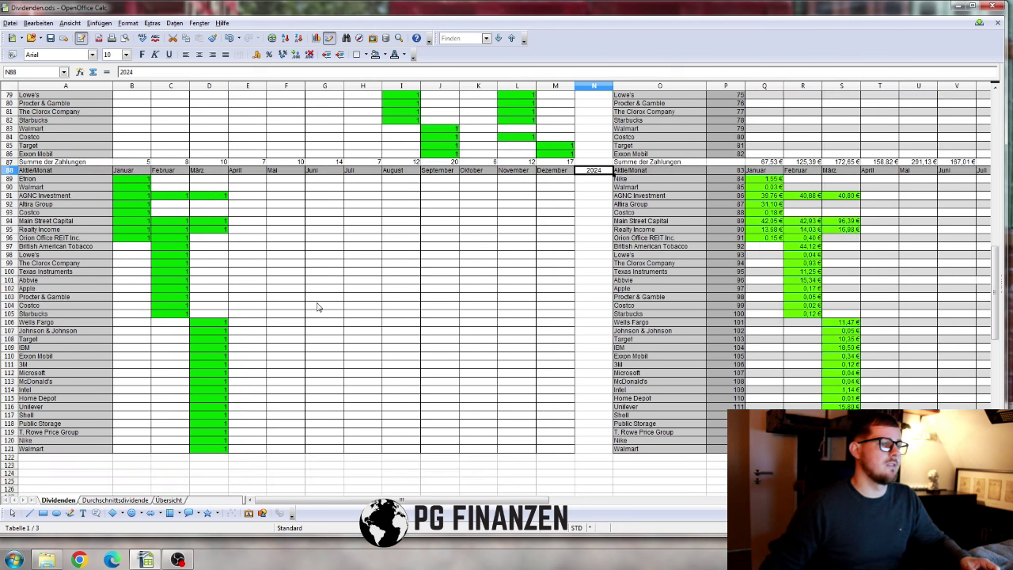
left_click_drag(140, 182, 188, 305)
left_click_drag(216, 179, 209, 449)
left_click(290, 432)
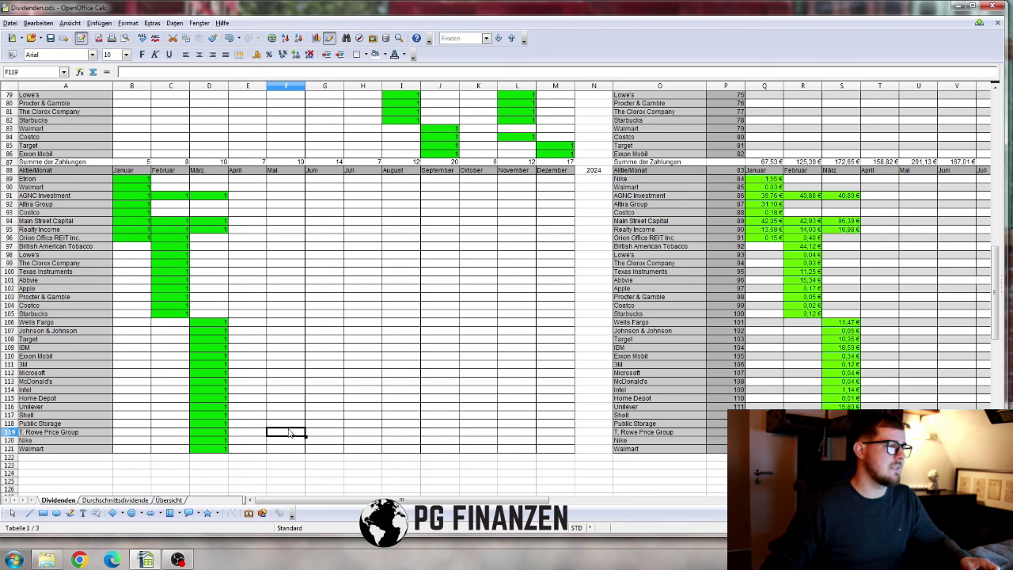
- Enter a trial 1 for Johnson & Johnson in June 2024 and clear the cell again
left_click(316, 331)
type("1")
key("Return")
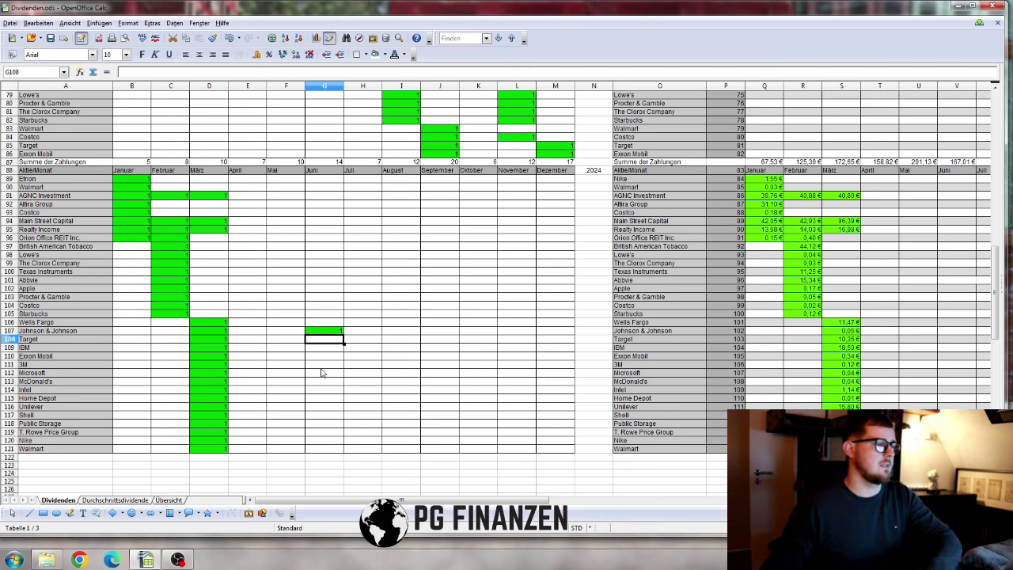
double_click(320, 332)
key("BackSpace")
key("Return")
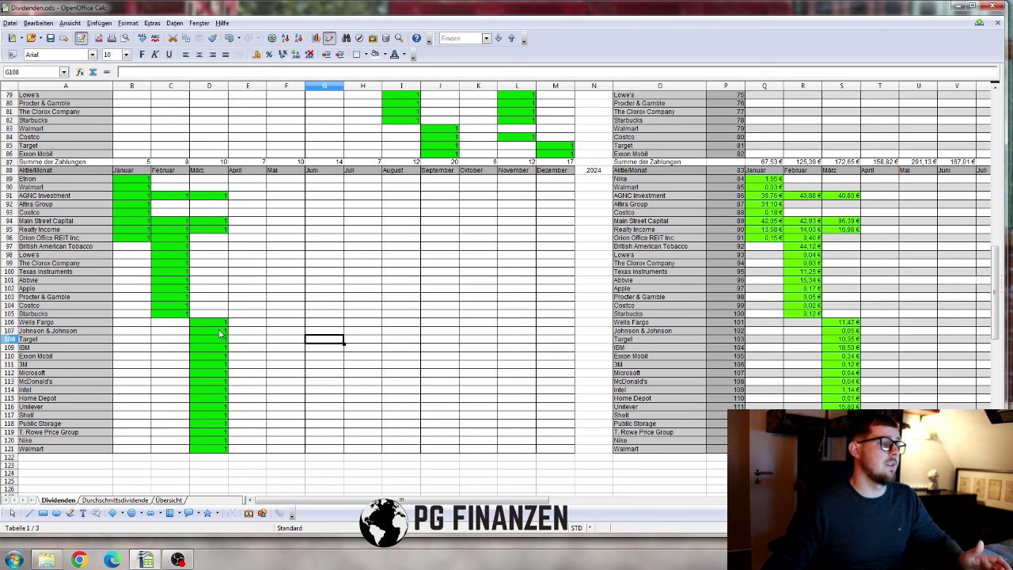
- Inspect the June to December cells of the 2024 table around the Johnson & Johnson to Exxon Mobil rows
left_click(339, 328)
left_click_drag(396, 372, 362, 339)
left_click_drag(478, 339, 516, 364)
left_click(554, 359)
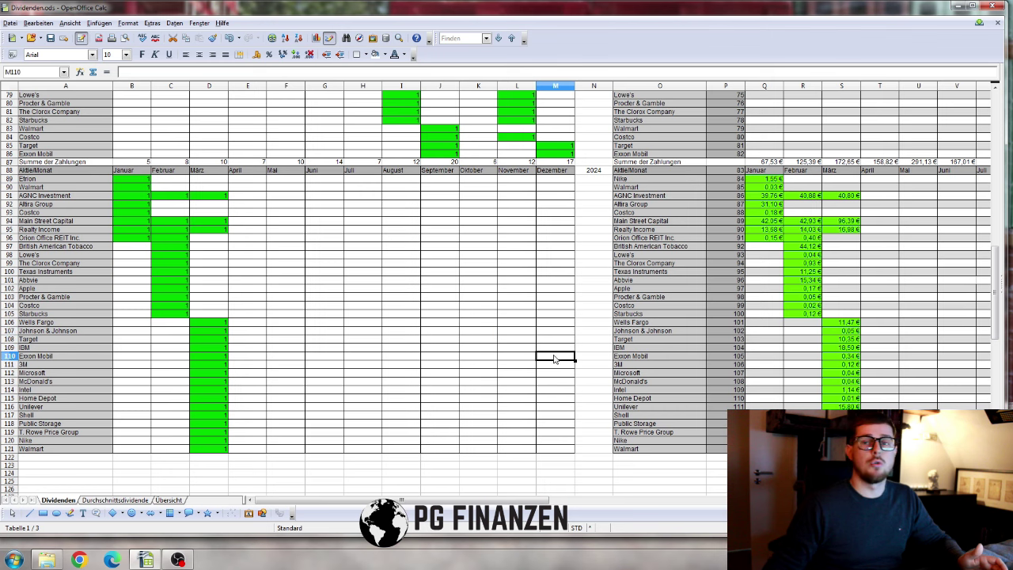
scroll(158, 332, "down", 1)
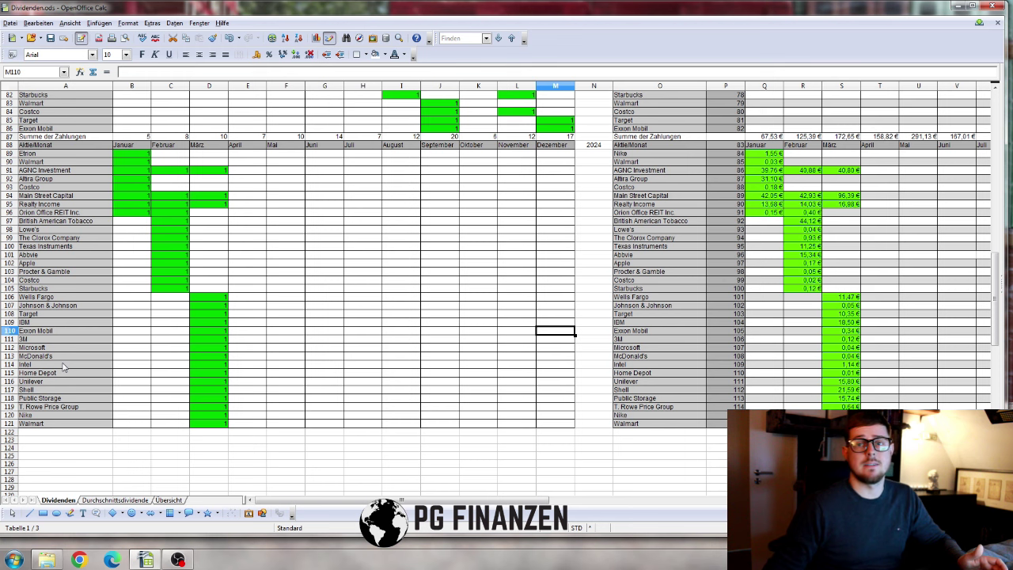
- Compare the 2023 table's company list, from Altria Group to Exxon Mobil, with the 2024 table
scroll(79, 403, "up", 11)
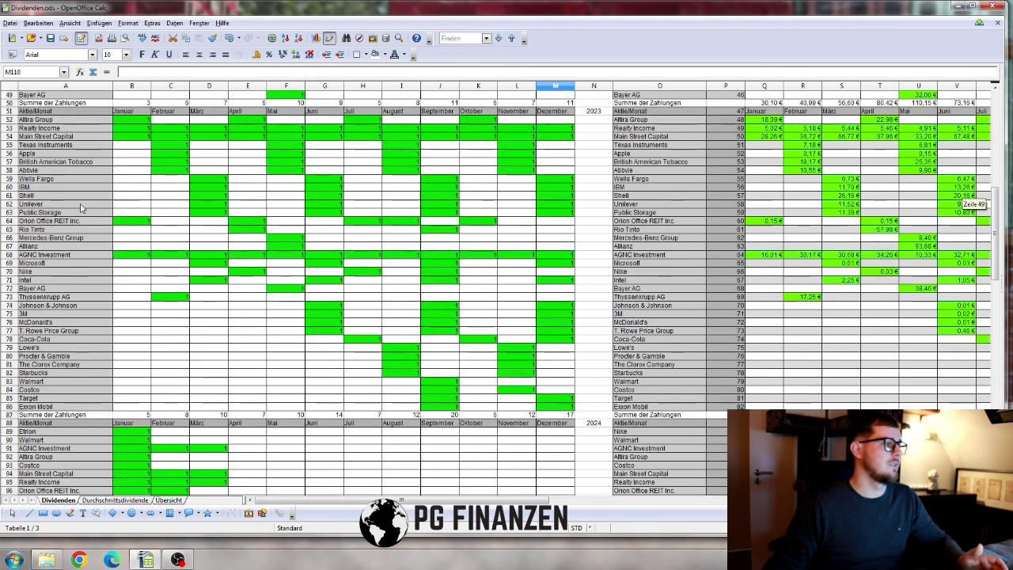
left_click_drag(69, 119, 73, 407)
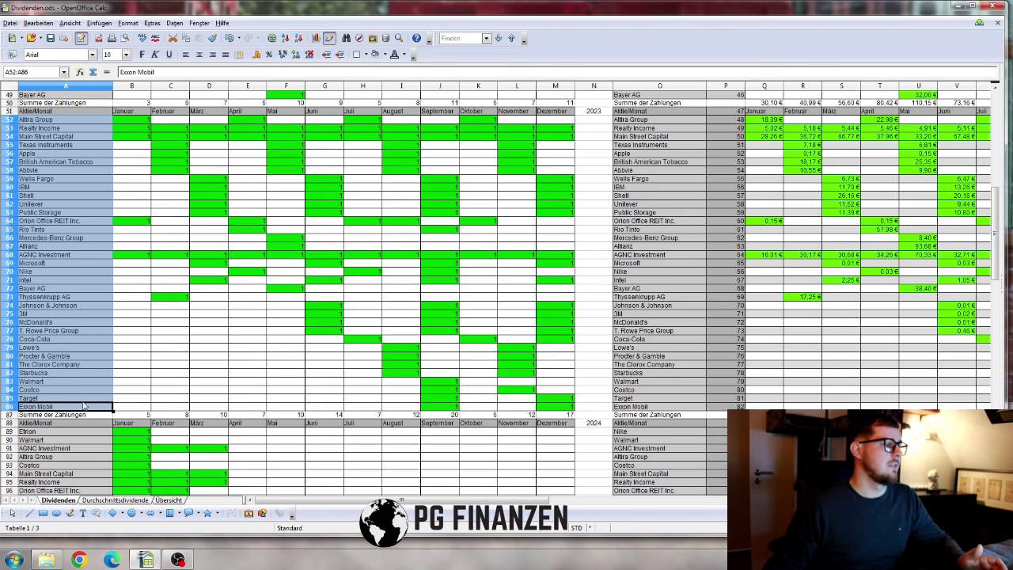
left_click(88, 400)
scroll(157, 359, "down", 13)
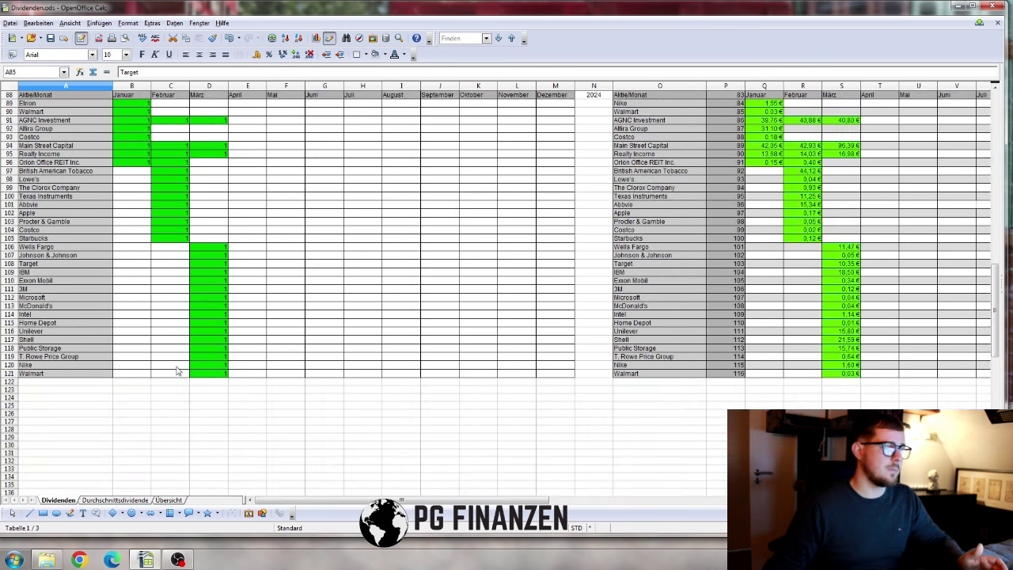
- Examine the 2024 dividend amounts for January to March and the formula behind Main Street Capital's March amount
scroll(265, 503, "up", 2)
left_click_drag(265, 503, 457, 499)
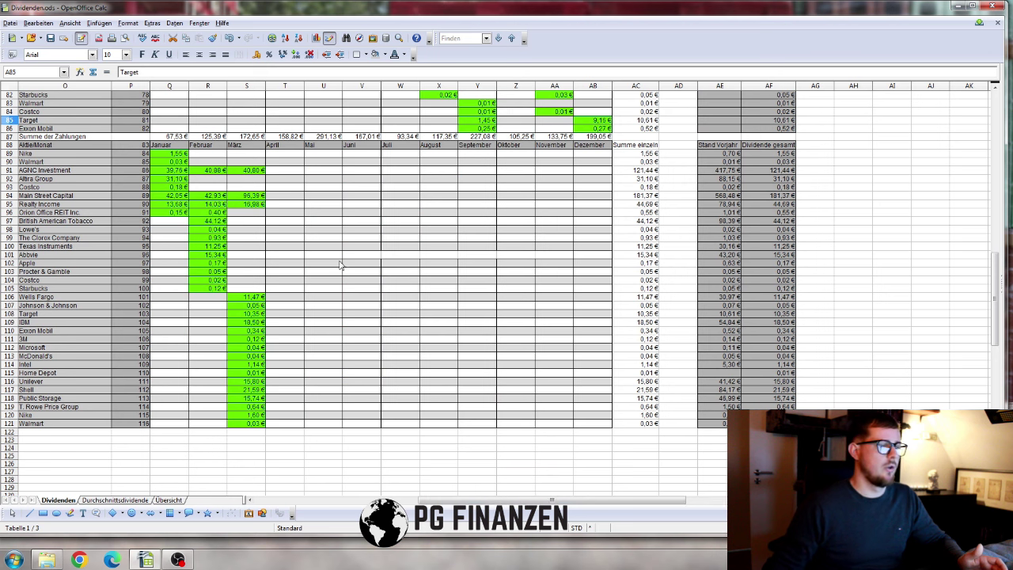
left_click_drag(170, 162, 276, 419)
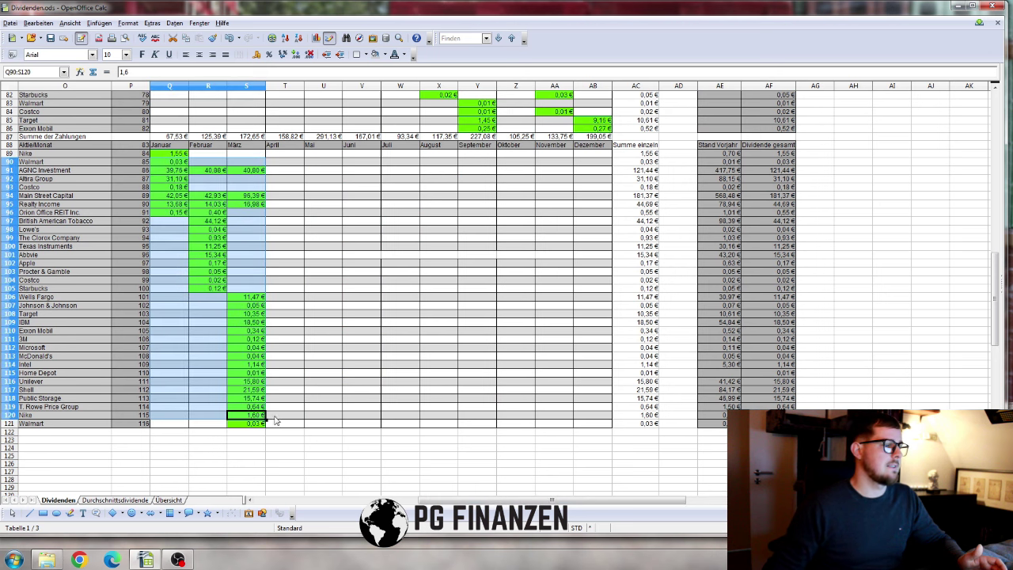
left_click(287, 417)
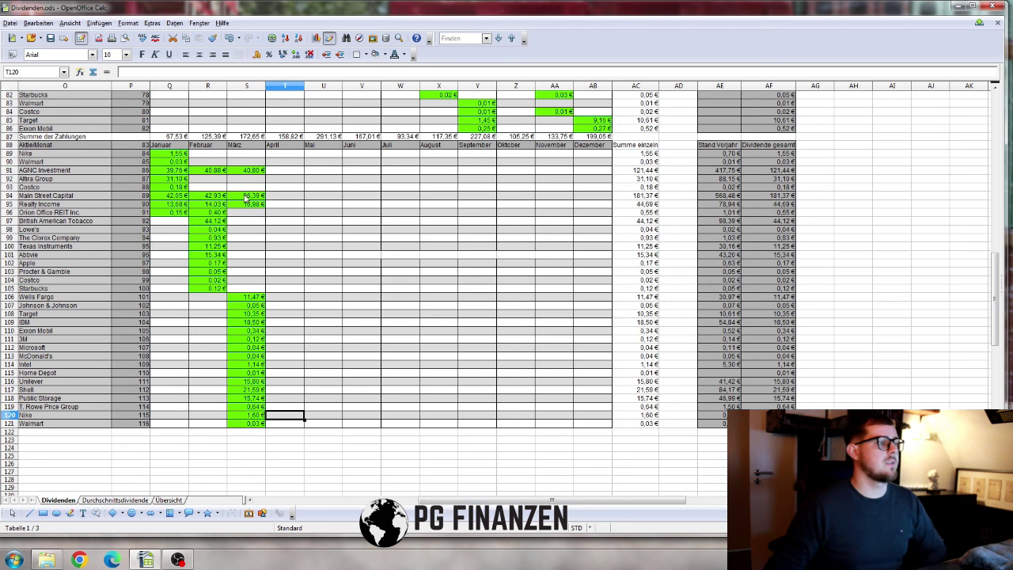
left_click(247, 196)
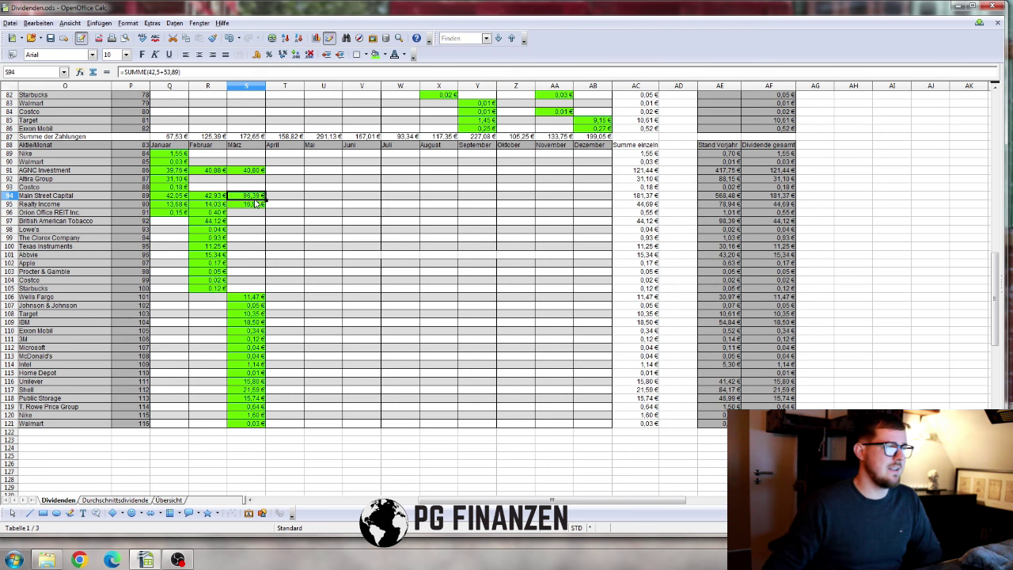
- Inspect the 2024 Summe einzeln column and check the per-company totals of Main Street Capital and AGNC Investment
left_click_drag(648, 154, 629, 417)
left_click(629, 422)
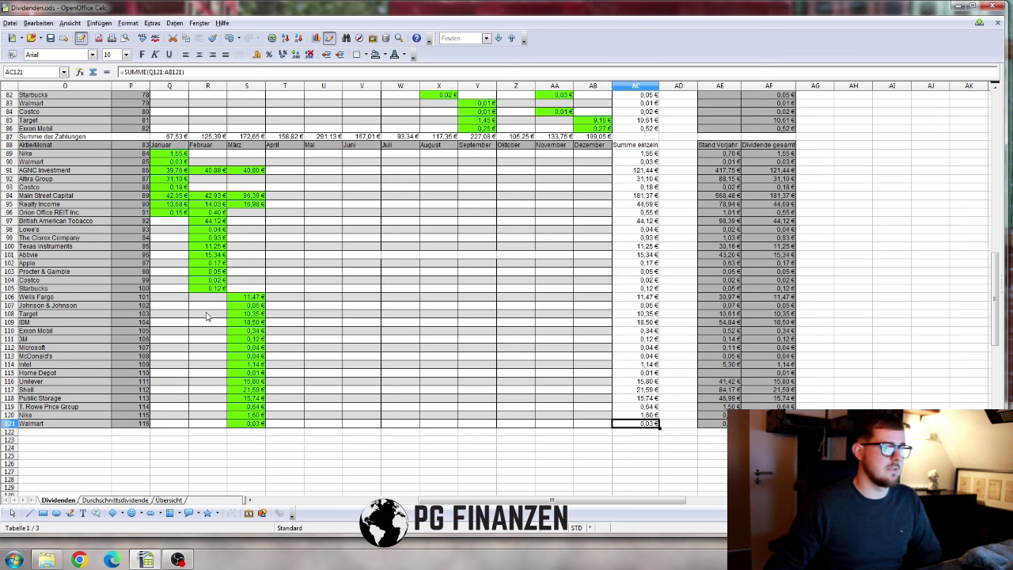
left_click_drag(184, 196, 252, 196)
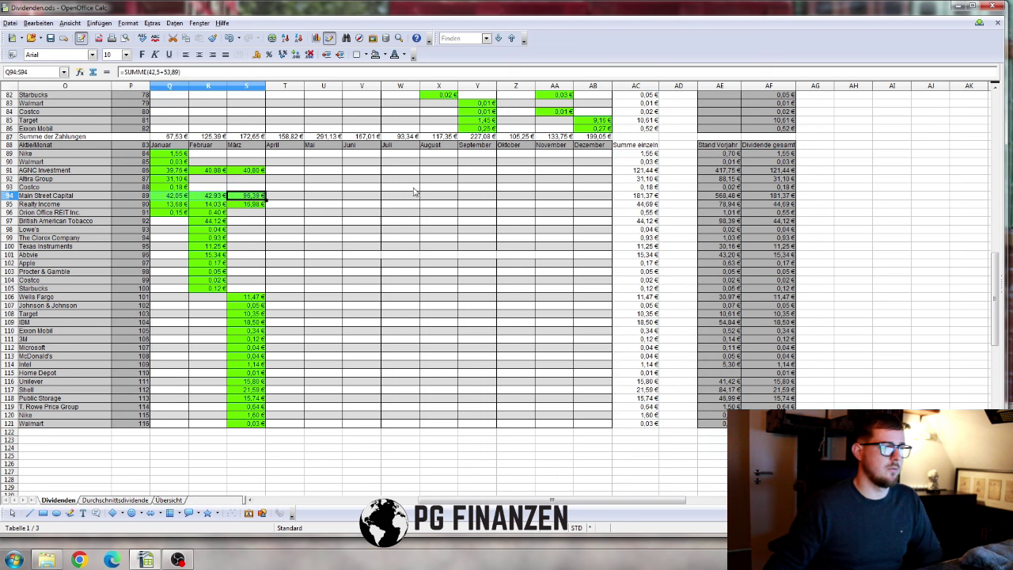
left_click(654, 196)
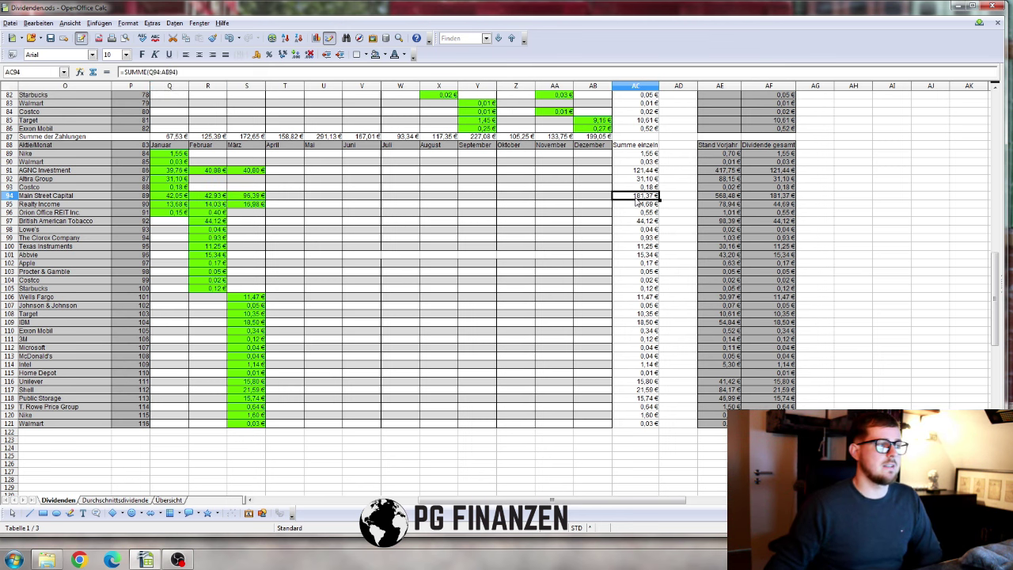
left_click(647, 170)
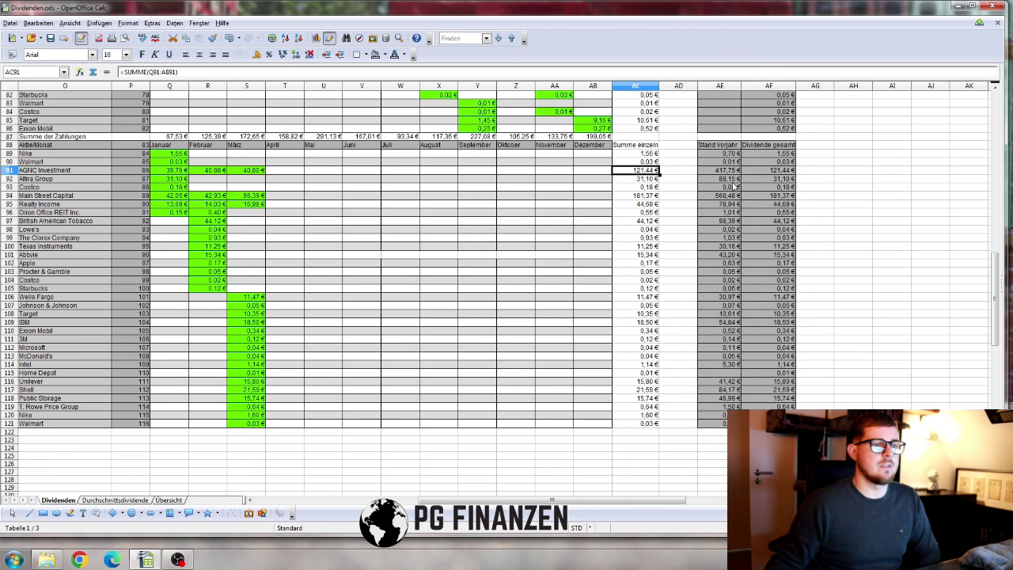
- Compare the 2024 Stand Vorjahr column with Dividende gesamt, checking AGNC Investment and Main Street Capital
left_click_drag(729, 153, 710, 427)
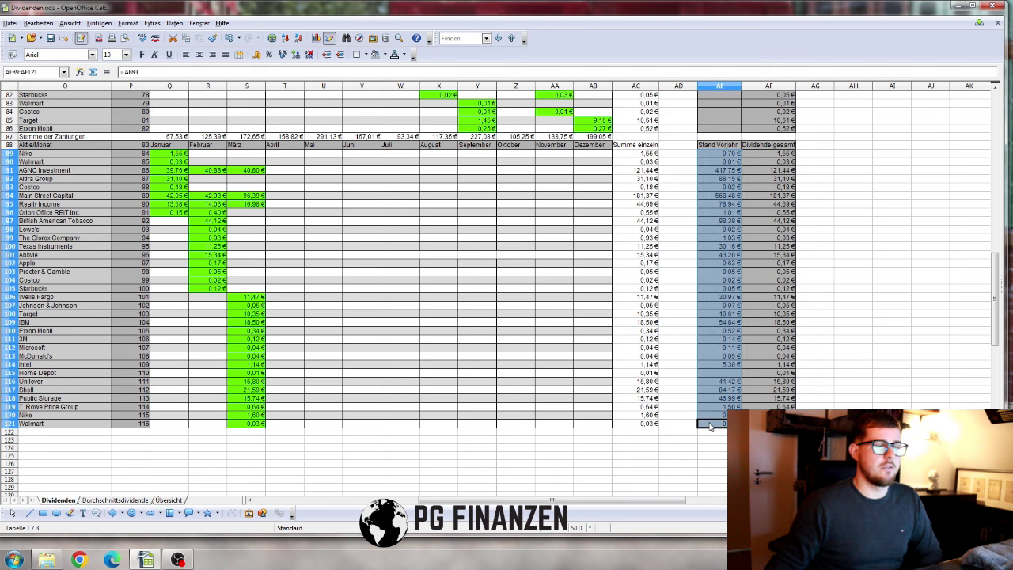
left_click(710, 194)
left_click(720, 171)
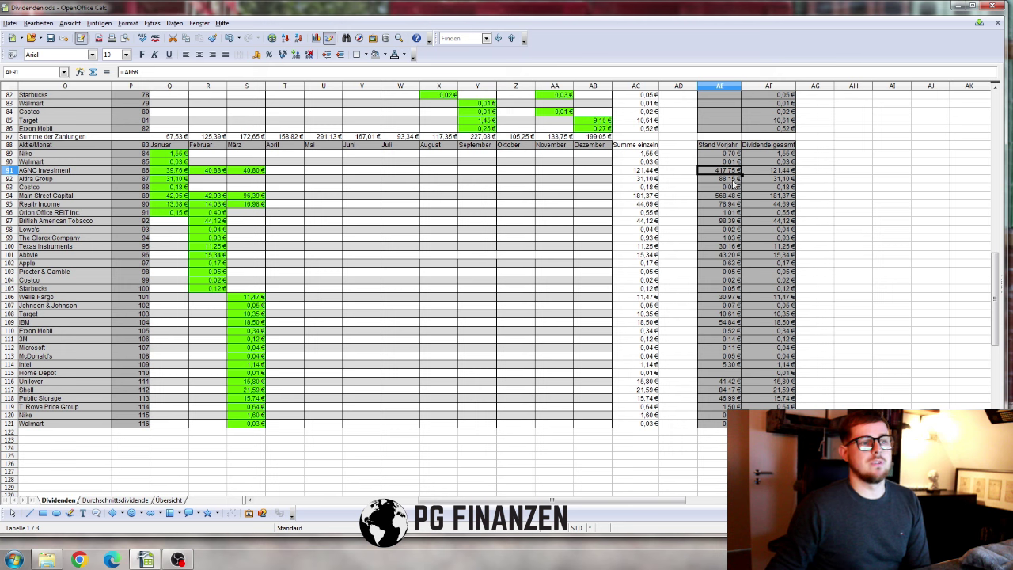
left_click(732, 197)
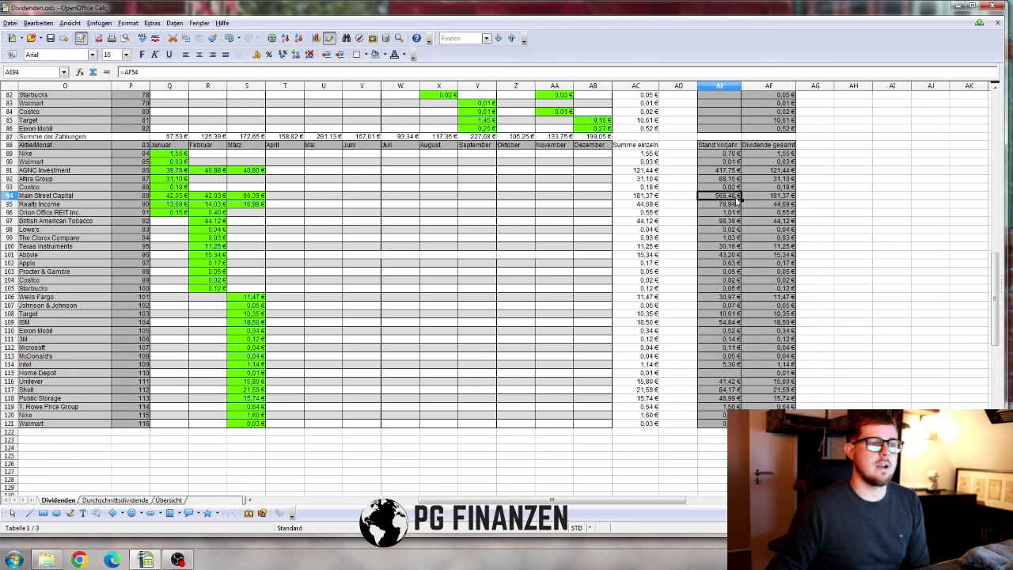
left_click(757, 198)
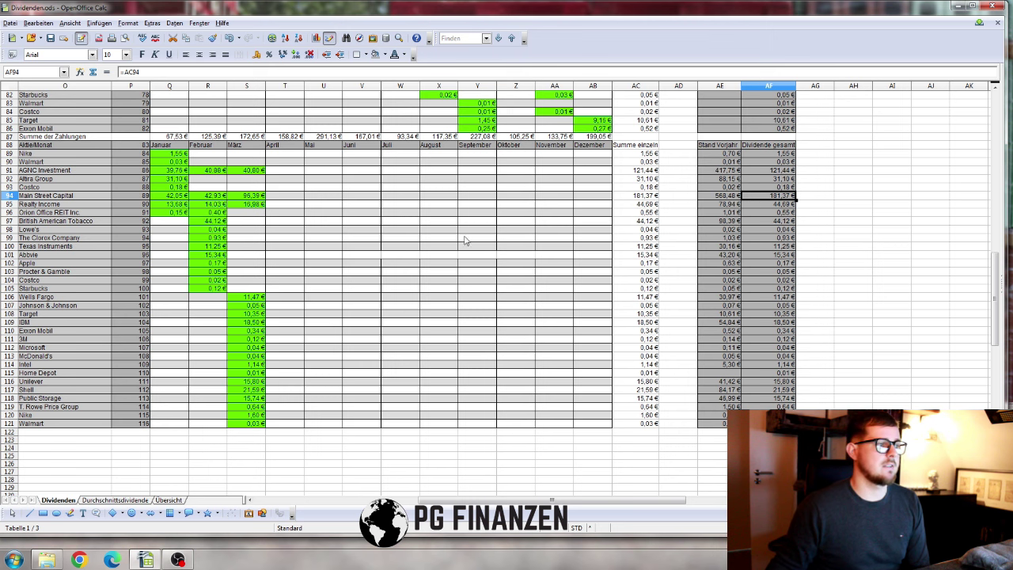
left_click(726, 197)
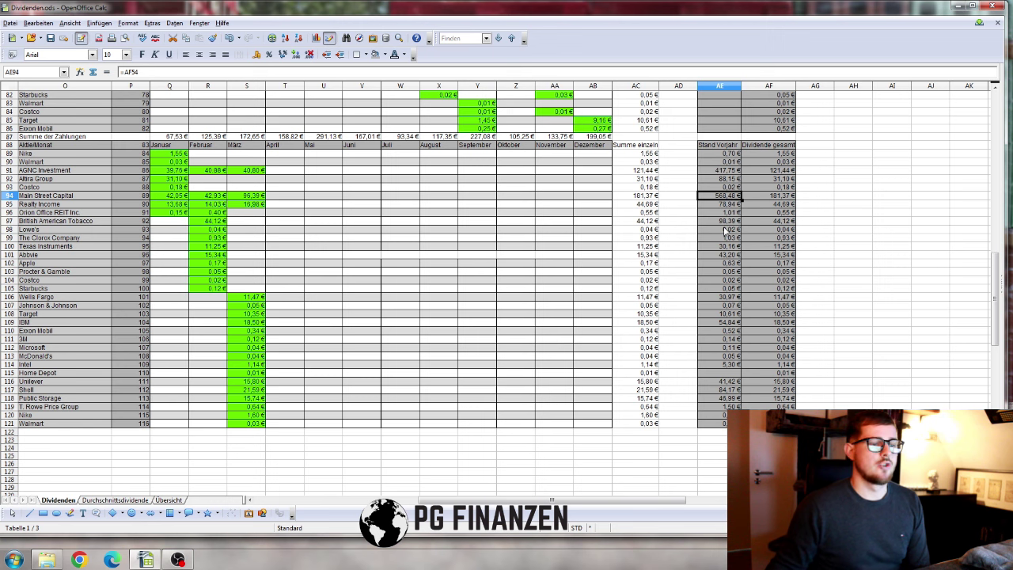
- Check the Stand Vorjahr cells for Home Depot, Microsoft and Exxon Mobil, then view the 2023 dividend amounts
left_click(711, 374)
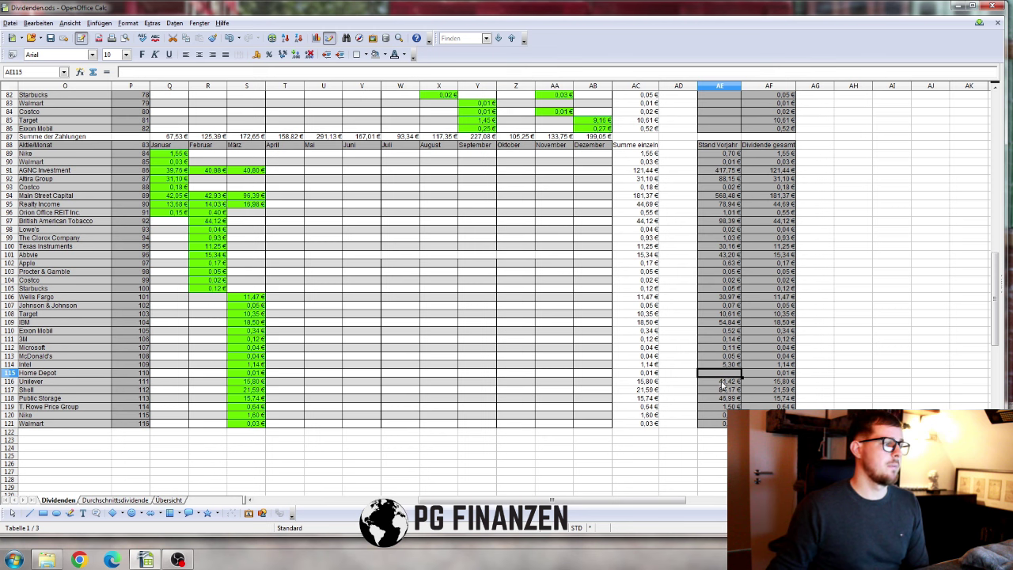
left_click(715, 341)
left_click(718, 330)
scroll(751, 345, "up", 6)
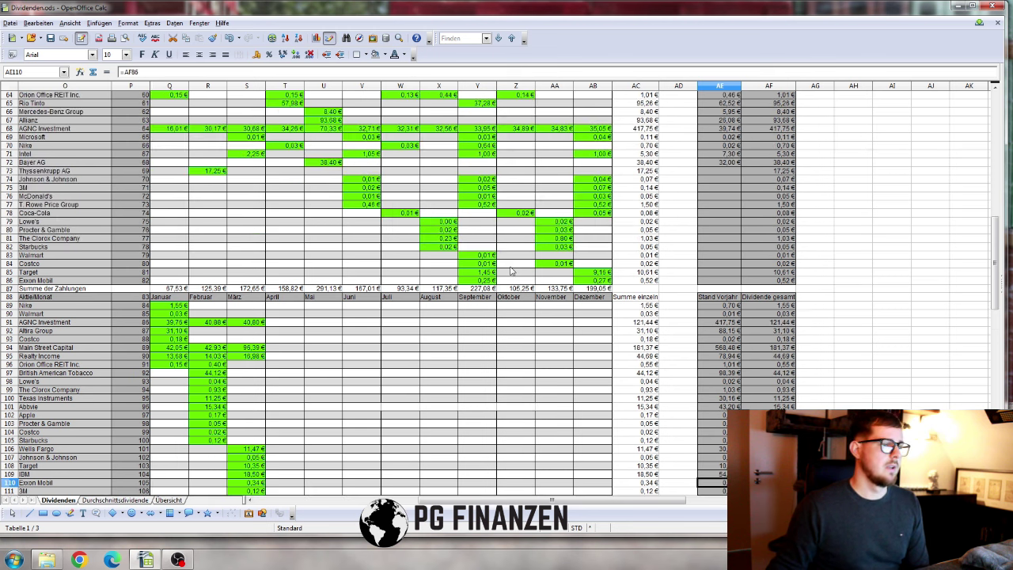
- Examine the 2023 company rows from Johnson & Johnson to Exxon Mobil and their first payments in June
left_click(53, 257)
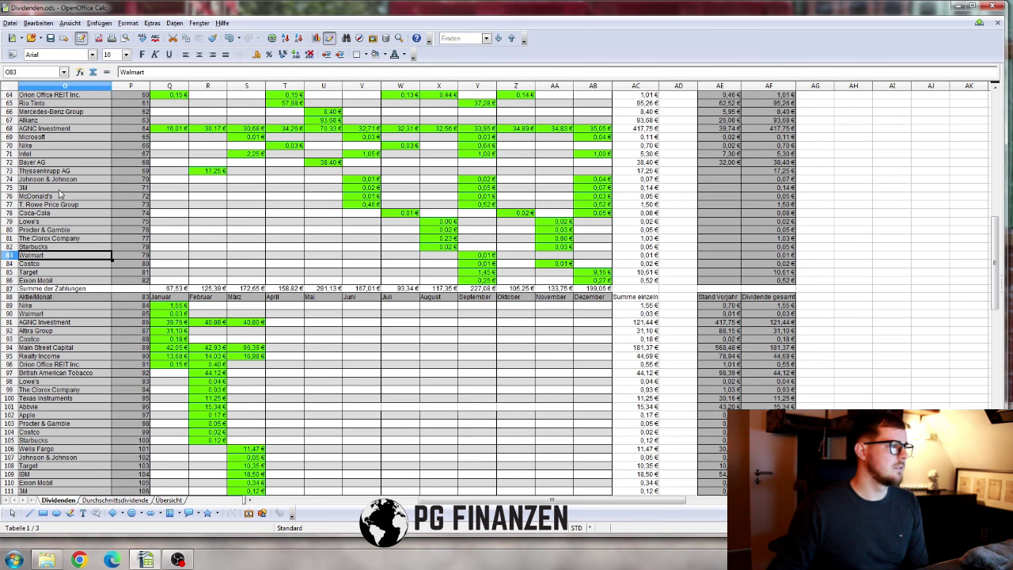
left_click_drag(59, 181, 58, 282)
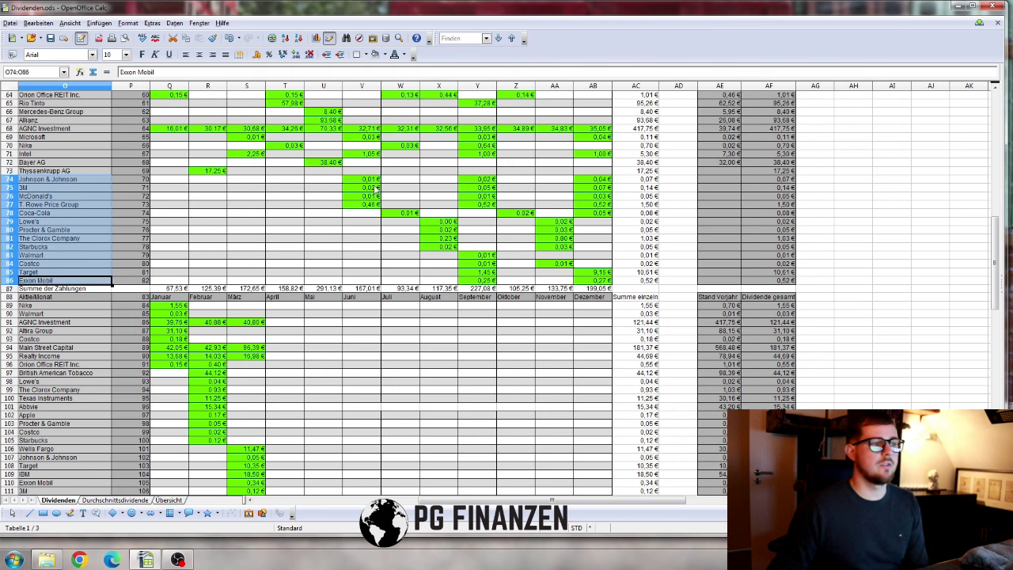
left_click(376, 194)
left_click(376, 205)
key("Up")
key("Up")
key("Up")
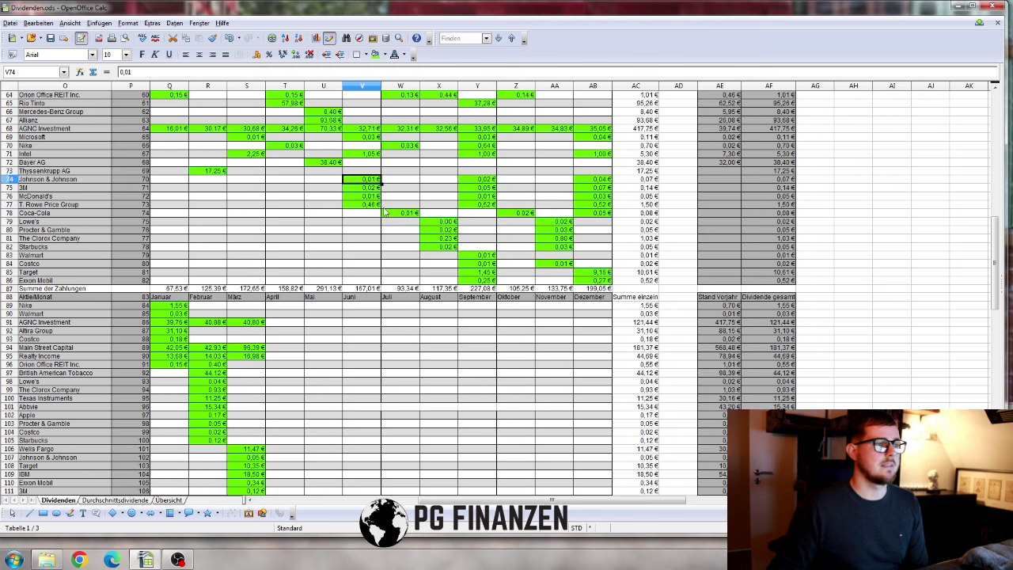
- Check the 2023 monthly amounts of Coca-Cola, The Clorox Company, Exxon Mobil and Target from July to December
left_click(407, 214)
left_click(445, 239)
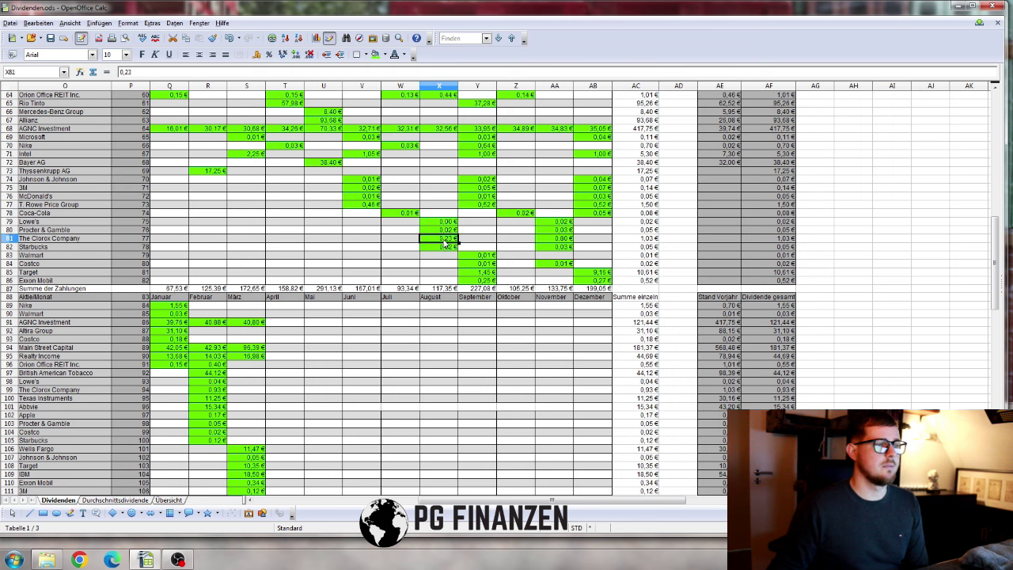
left_click(491, 282)
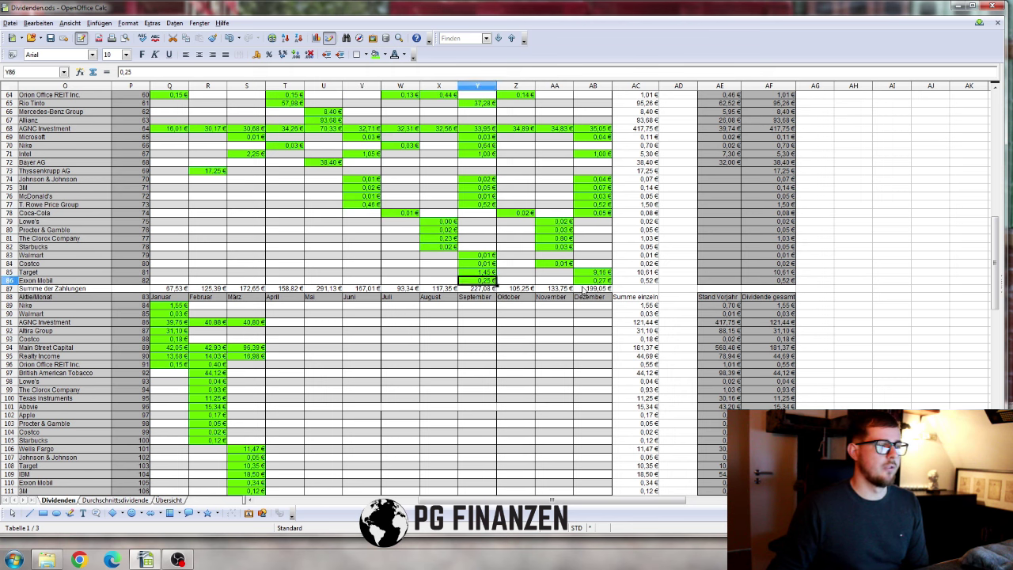
left_click(591, 282)
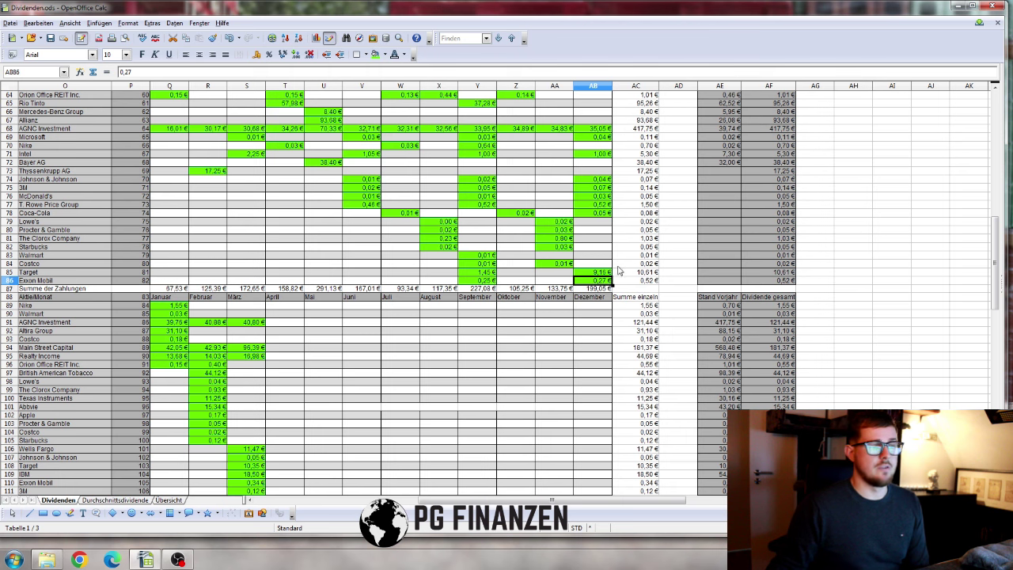
mouse_move(641, 281)
left_mouse_down()
mouse_move(647, 245)
mouse_move(645, 273)
left_mouse_up()
left_click(601, 273)
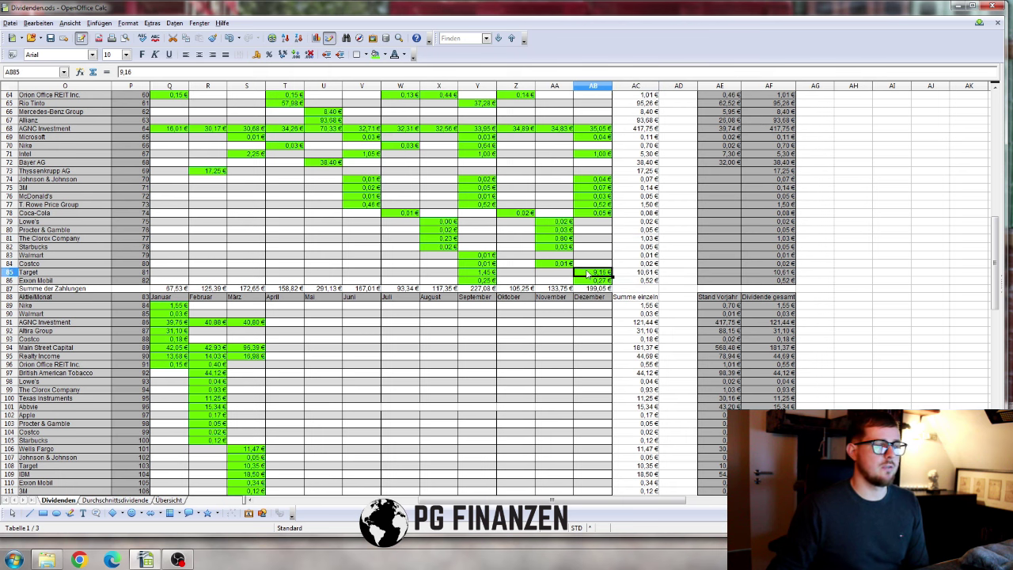
- Check Target's Stand Vorjahr cell for 2023, and the 2024 Stand Vorjahr and Dividende gesamt values of T. Rowe Price Group and Walmart
left_click(726, 274)
scroll(726, 316, "down", 8)
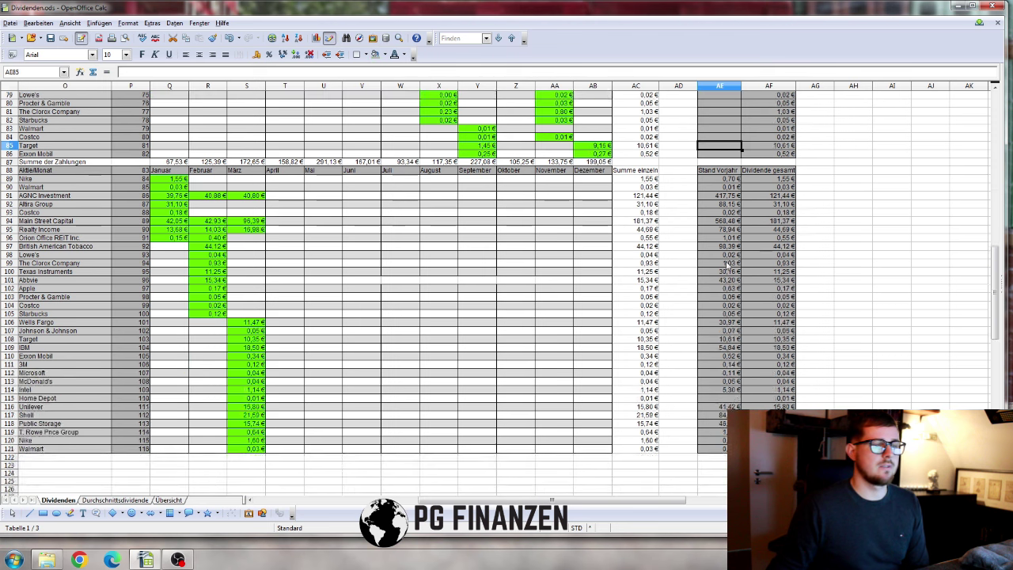
left_click(725, 357)
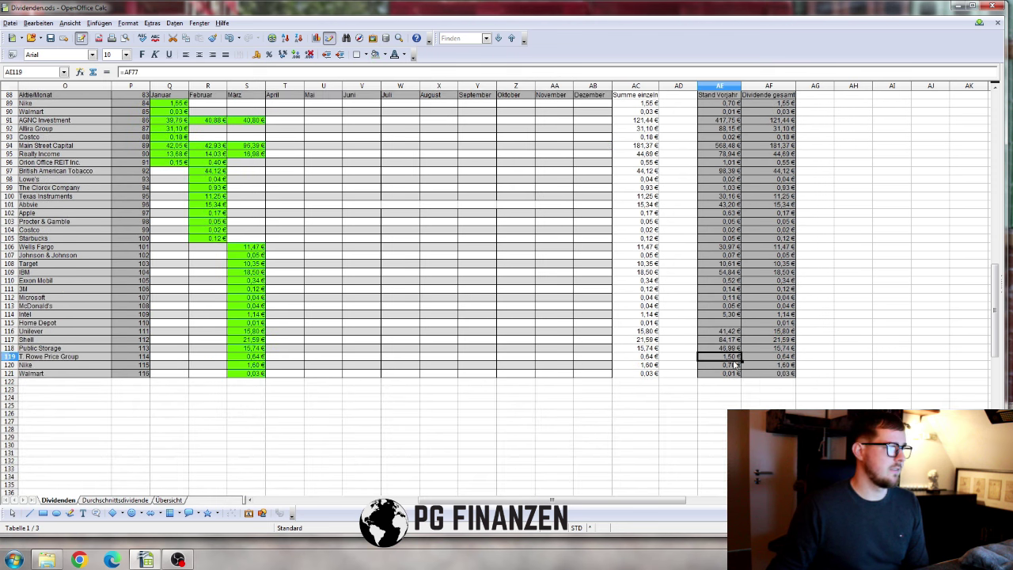
left_click(731, 375)
left_click(758, 375)
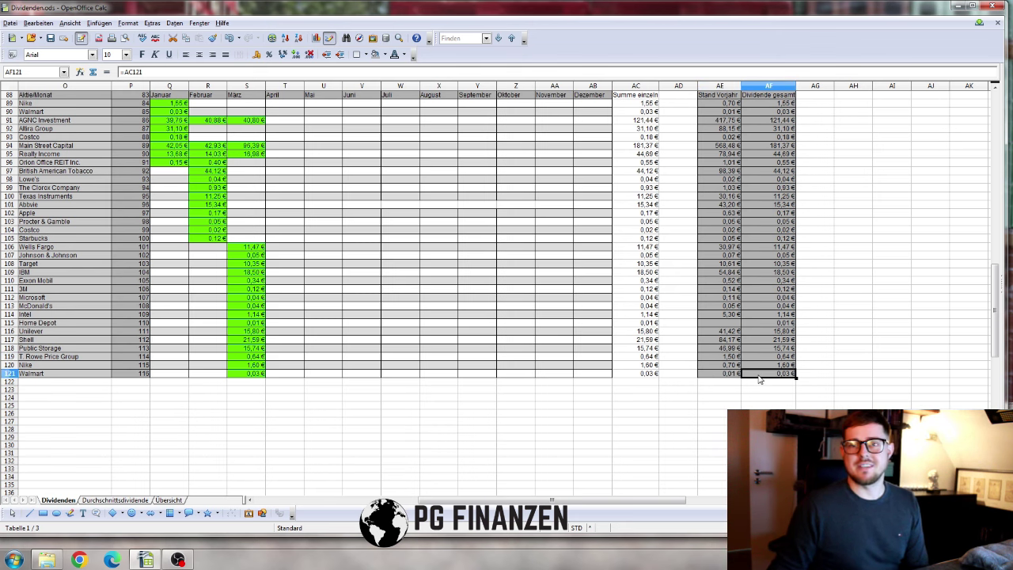
scroll(758, 379, "up", 2)
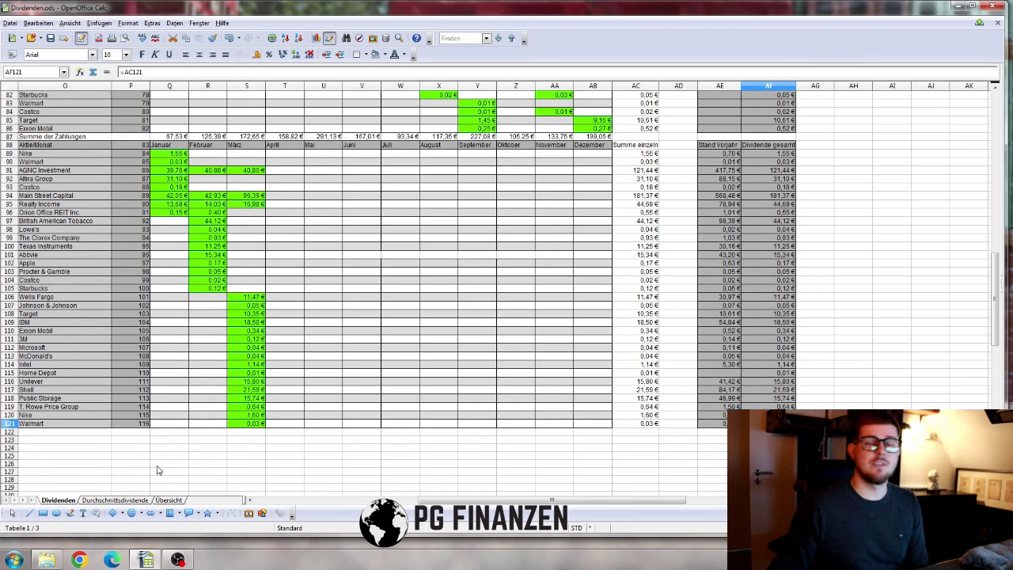
- Open the Durchschnittsdividende sheet and inspect the formulas for the March 2024 amount and the 2024 monthly average
left_click(139, 501)
scroll(352, 409, "down", 1)
scroll(355, 410, "up", 1)
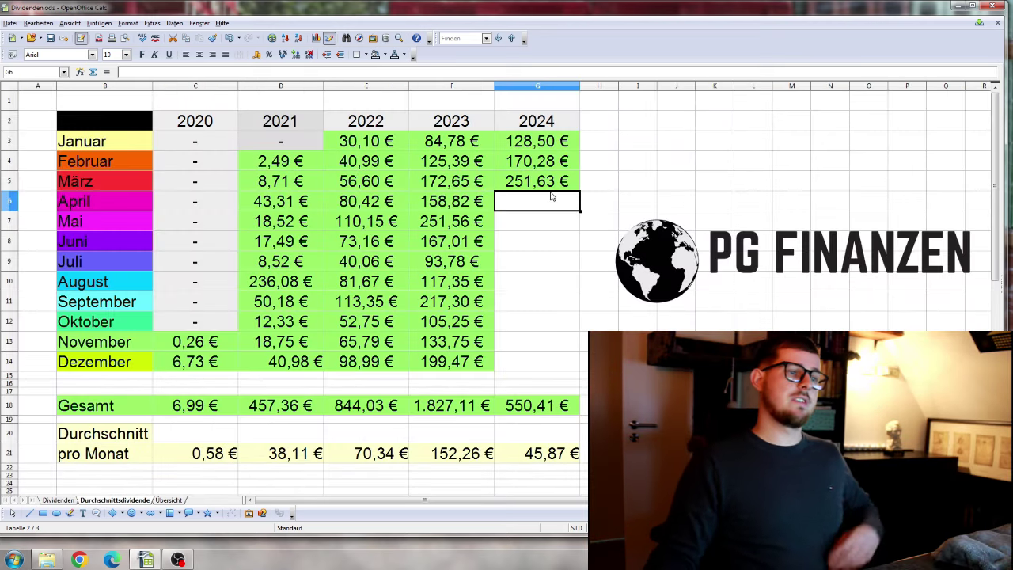
key("Up")
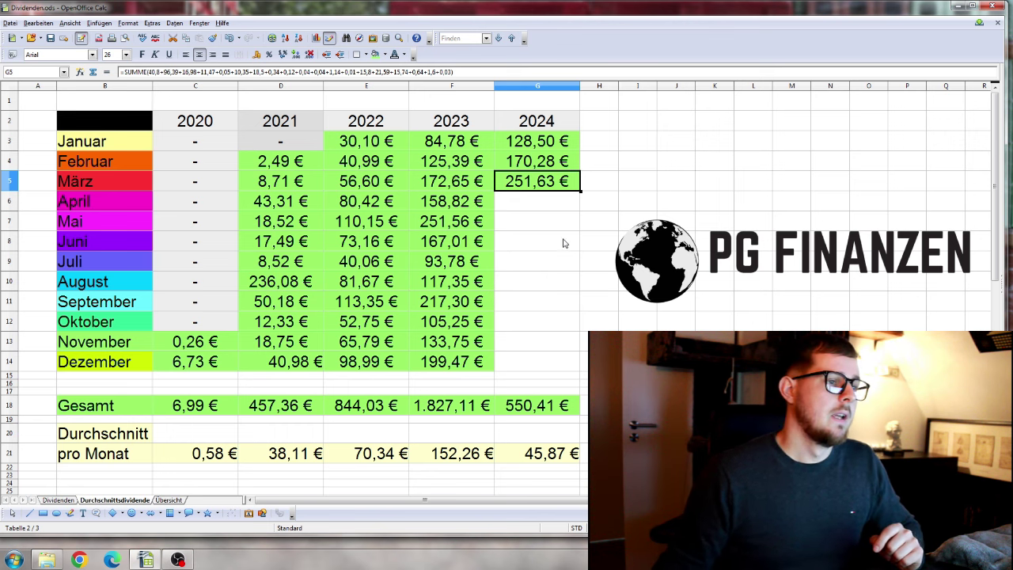
left_click(540, 458)
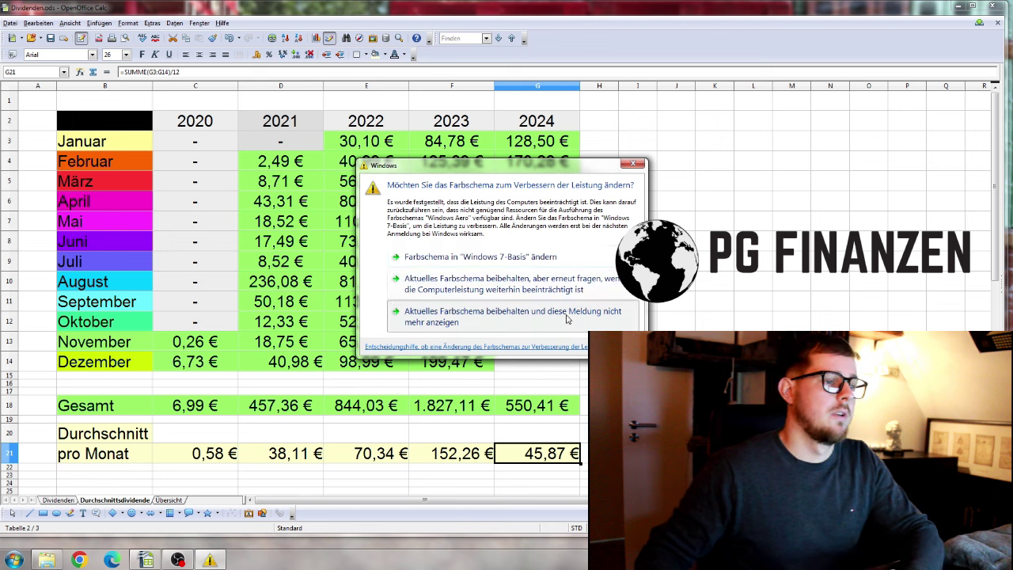
- Keep the current Windows colour scheme and stop its performance message from being shown again
left_click(515, 318)
left_click(533, 269)
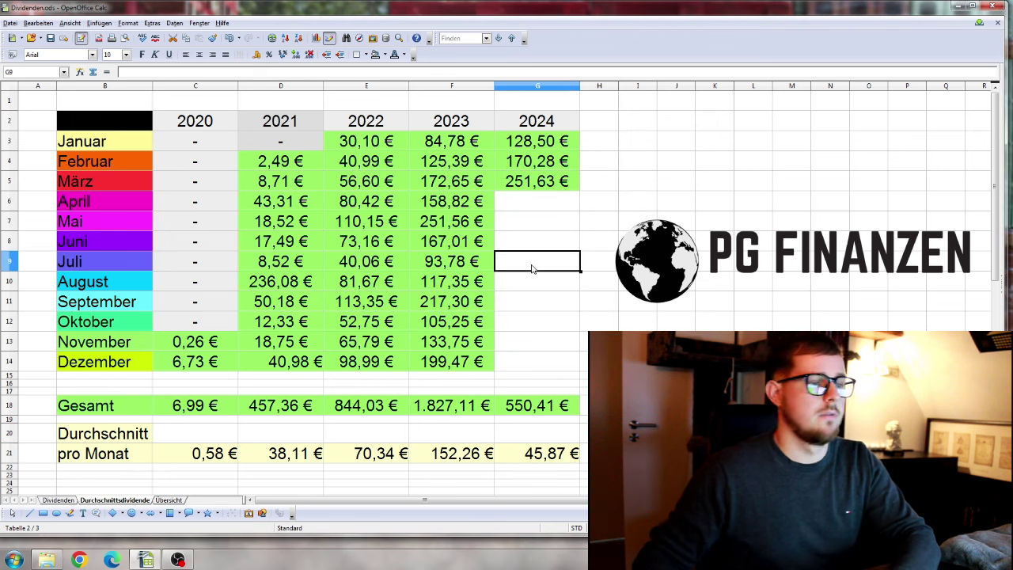
- Enter 300 as the May 2024 dividend to test its effect on the total and monthly average, and clear it again
double_click(534, 225)
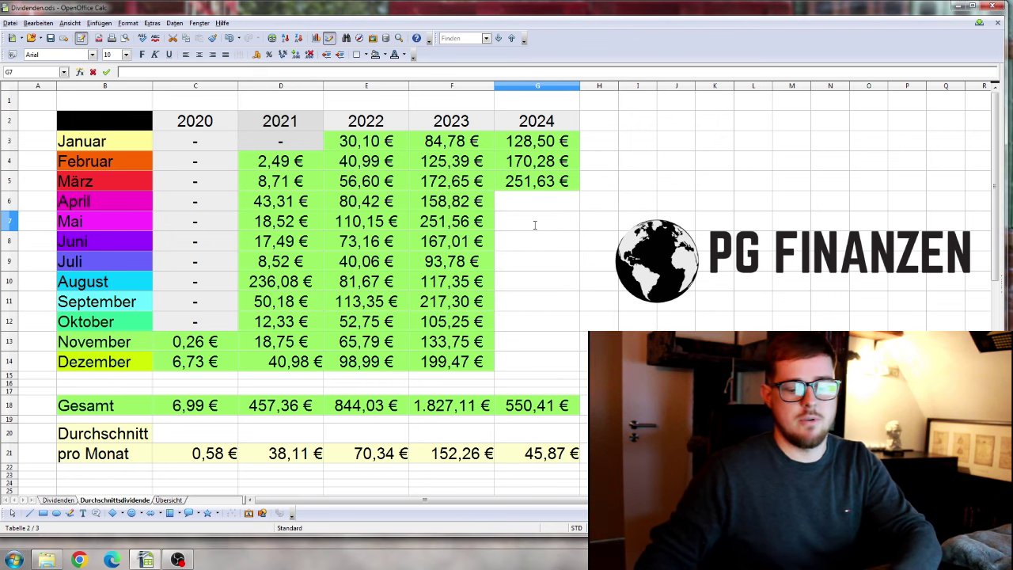
key("Return")
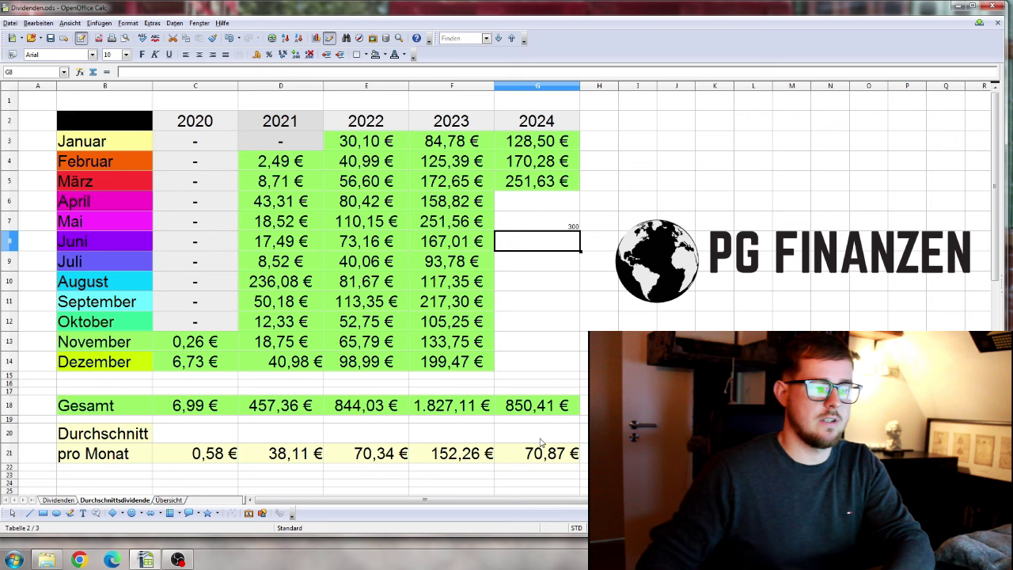
left_click(557, 229)
type("3")
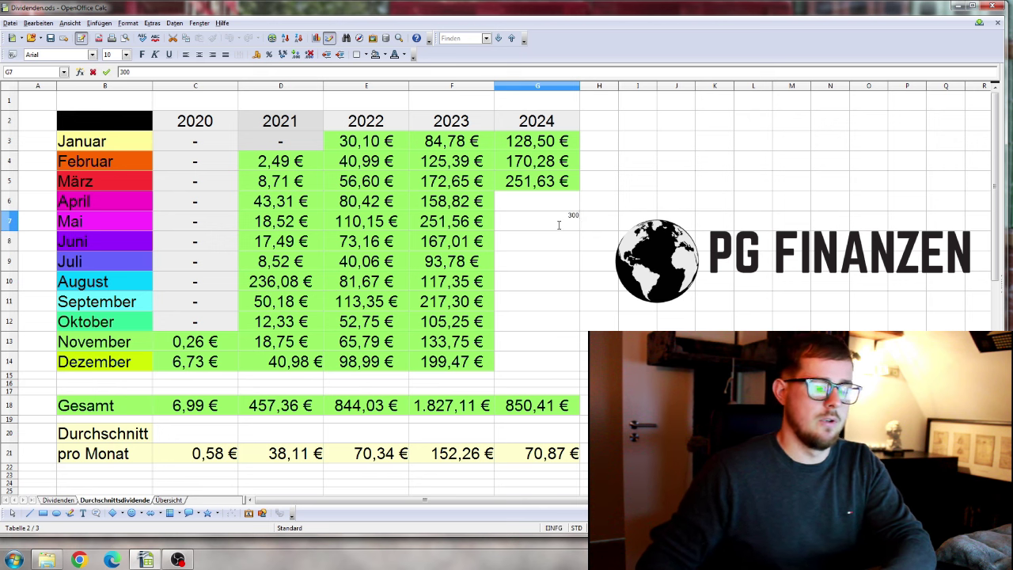
key("BackSpace")
left_click(571, 262)
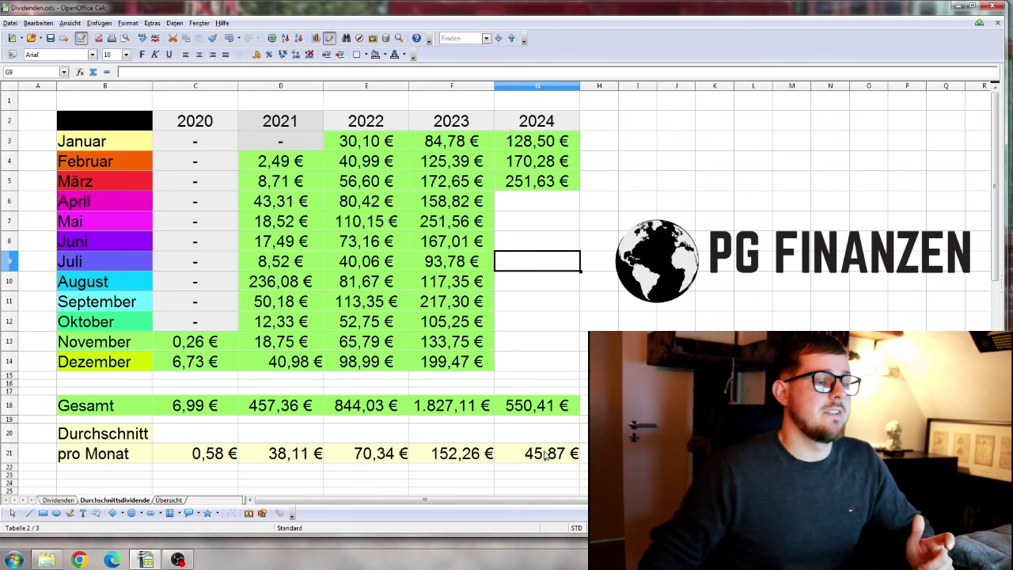
- Check the November and December 2024 cells and inspect the October to December 2020 entries with their formulas
left_click(555, 350)
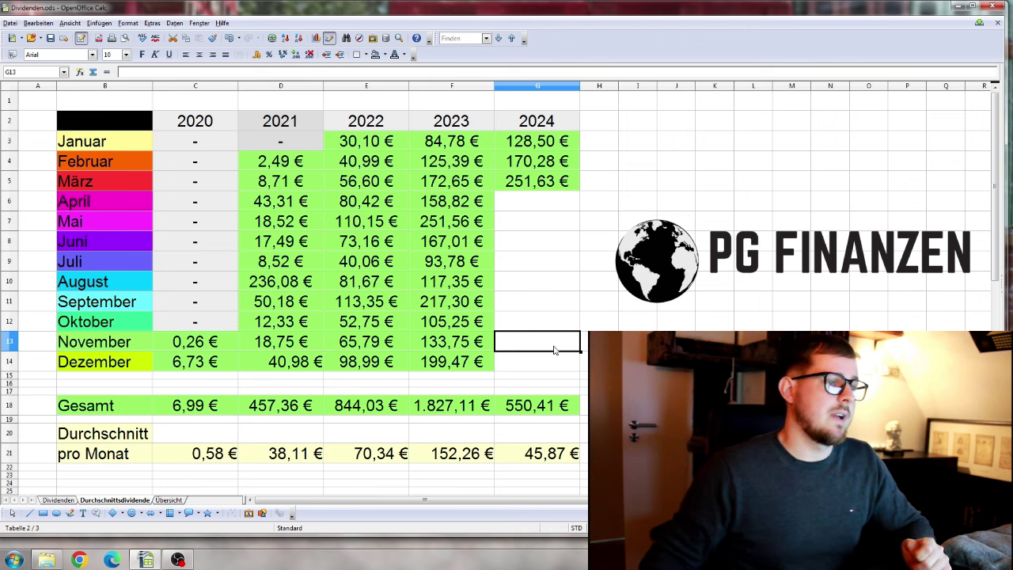
left_click(547, 364)
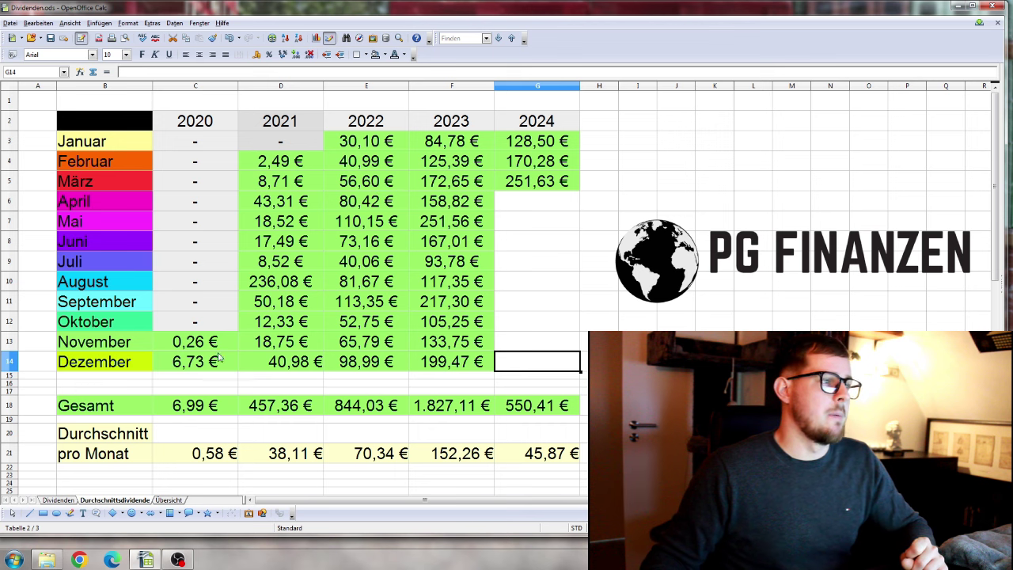
left_click(209, 322)
left_click(202, 346)
left_click(204, 361)
left_click(208, 322)
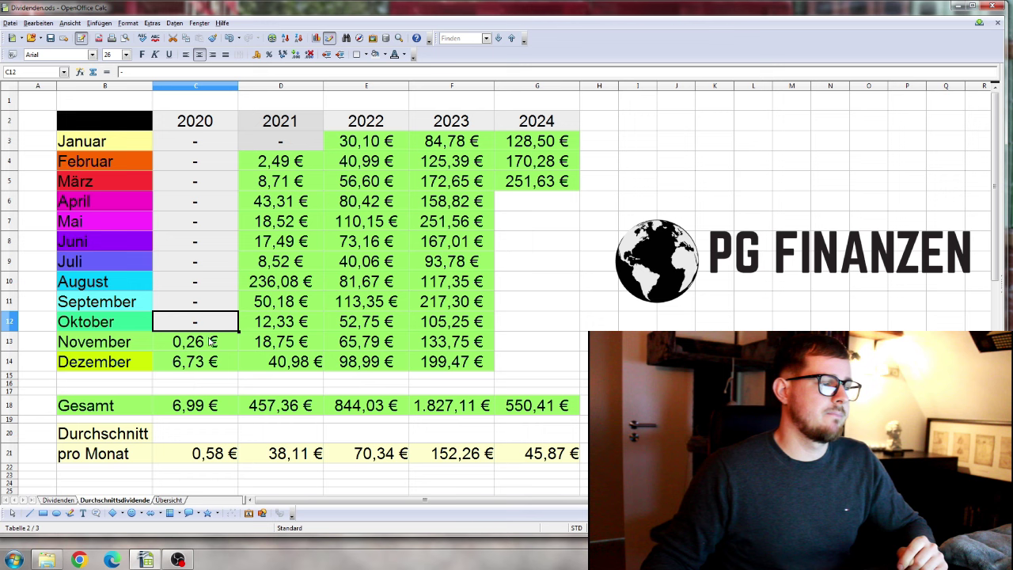
left_click_drag(211, 341, 212, 362)
key("Up")
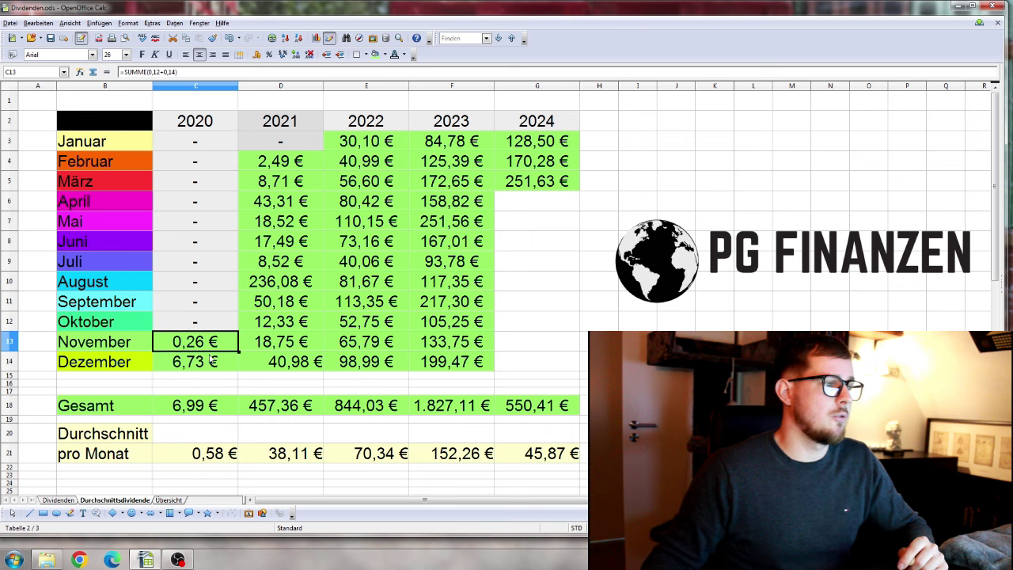
left_click(210, 362)
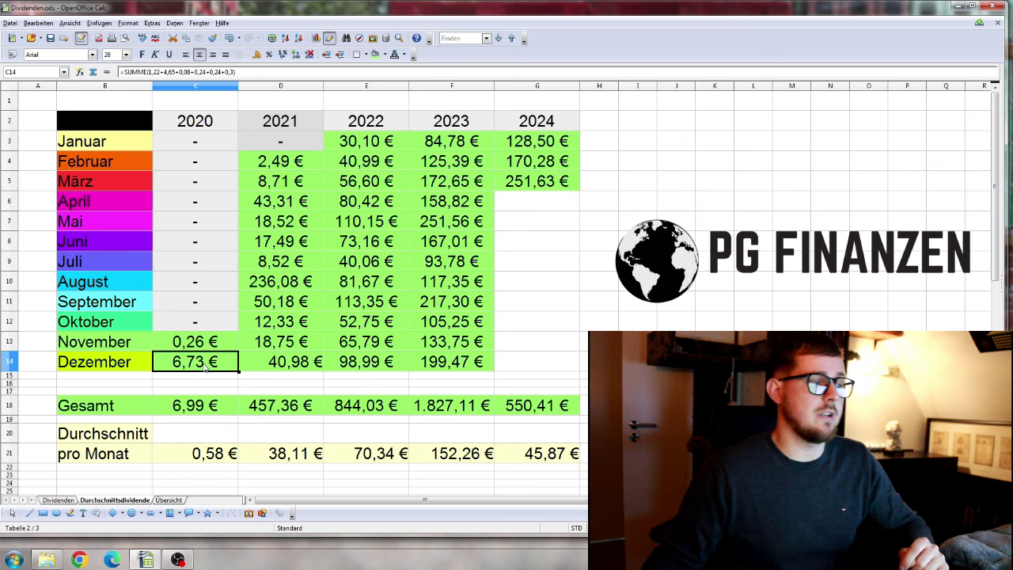
- Look over the January to May dividend amounts across the 2021, 2022 and 2023 columns
left_click(267, 147)
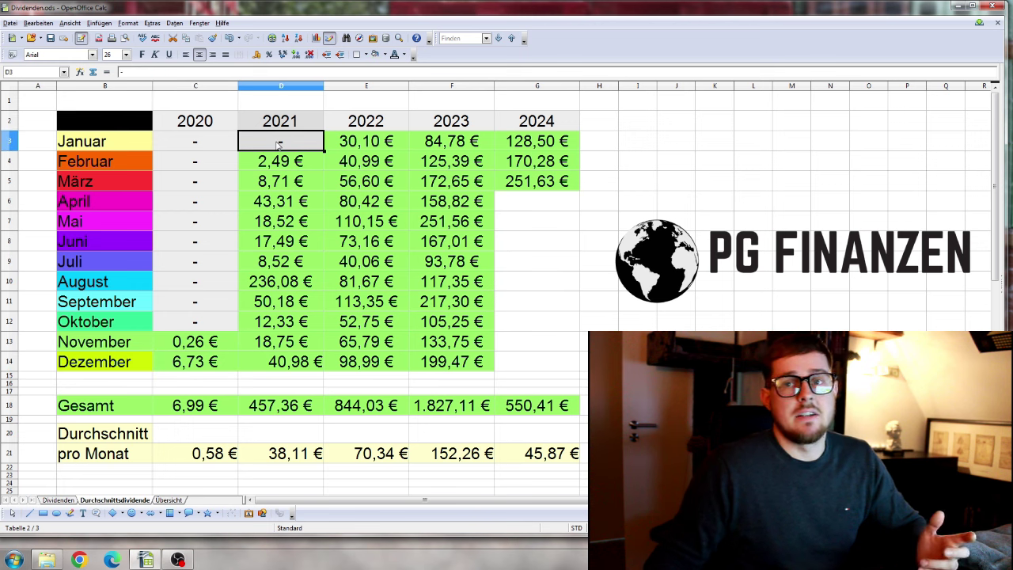
left_click_drag(276, 163, 443, 182)
left_click_drag(307, 204, 432, 207)
left_click_drag(250, 212, 448, 225)
left_click(341, 248)
- Compare the May amounts of 2021, 2022 and 2023, review all 2023 months, and check the May 2024 cell
left_click(291, 225)
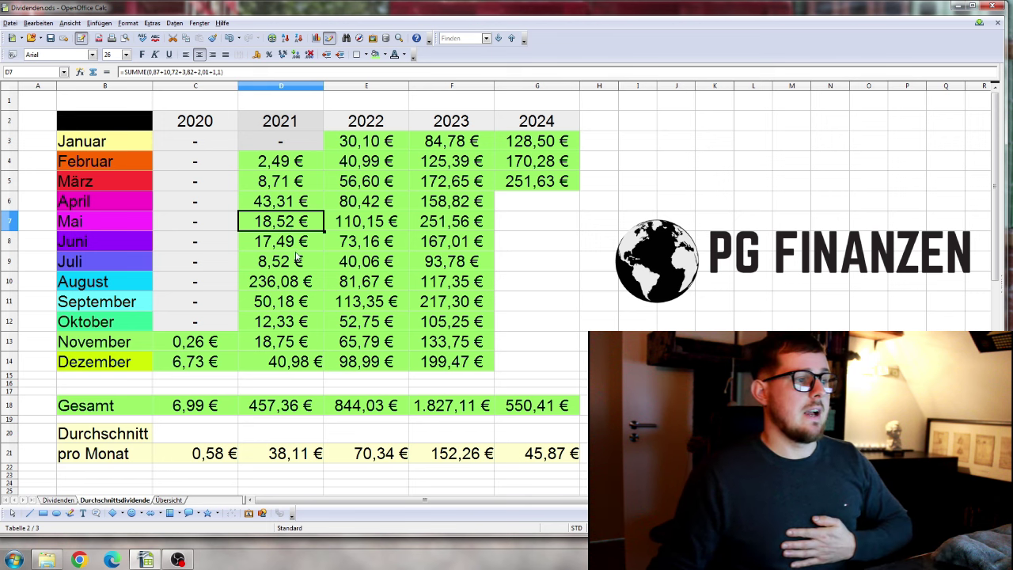
left_click(360, 225)
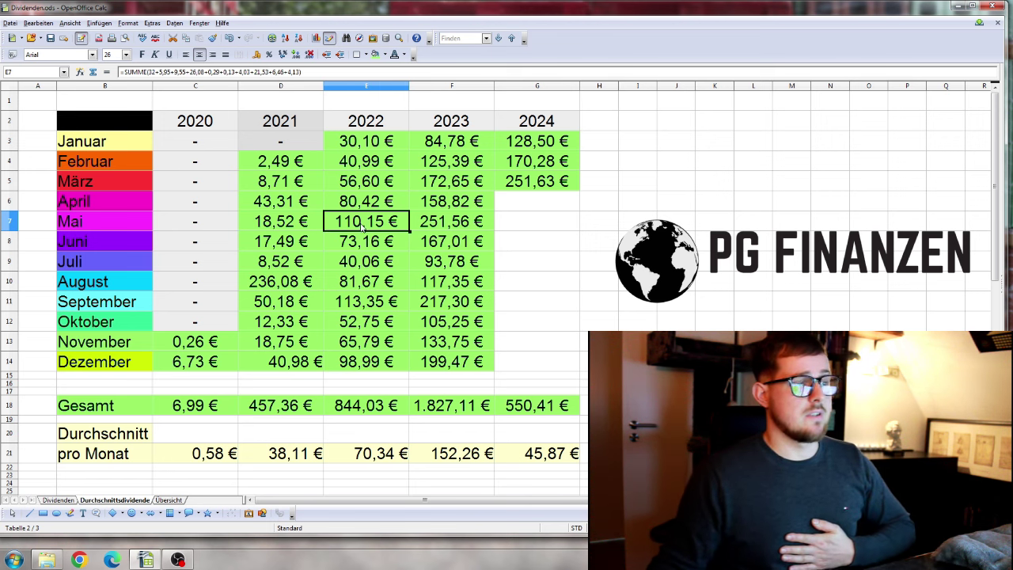
left_click(445, 228)
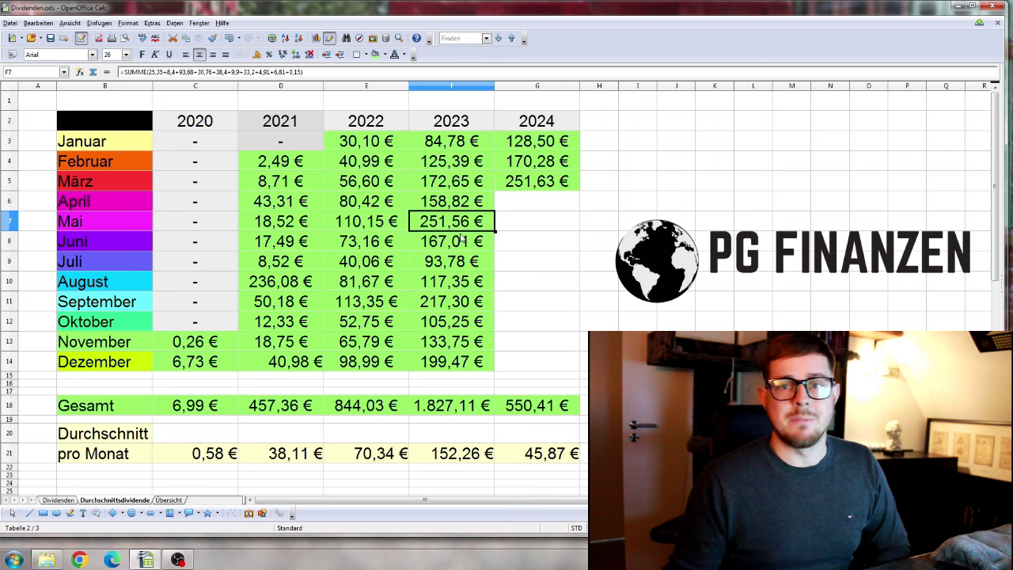
left_click_drag(451, 141, 452, 361)
left_click(455, 317)
left_click(453, 225)
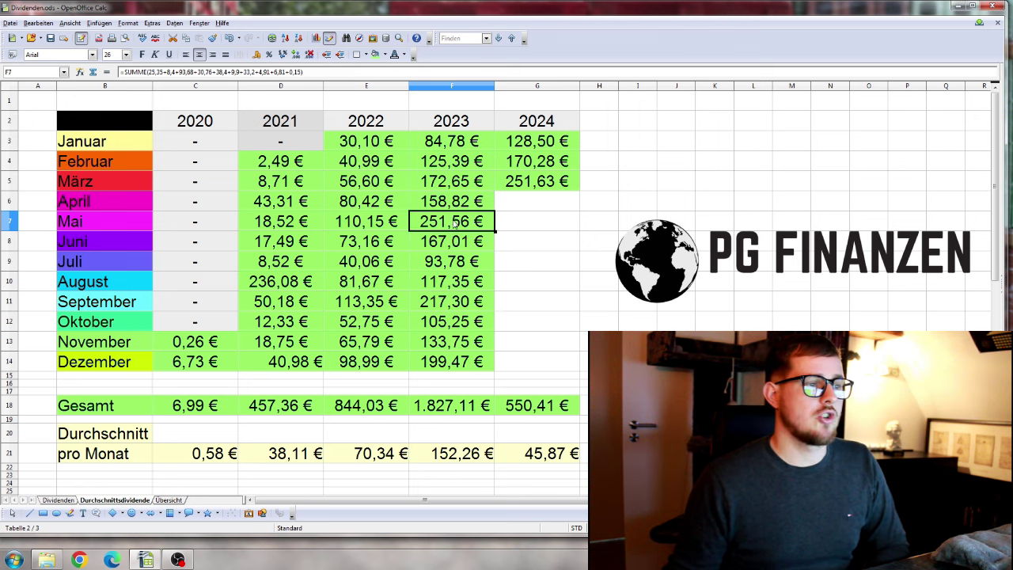
left_click(507, 222)
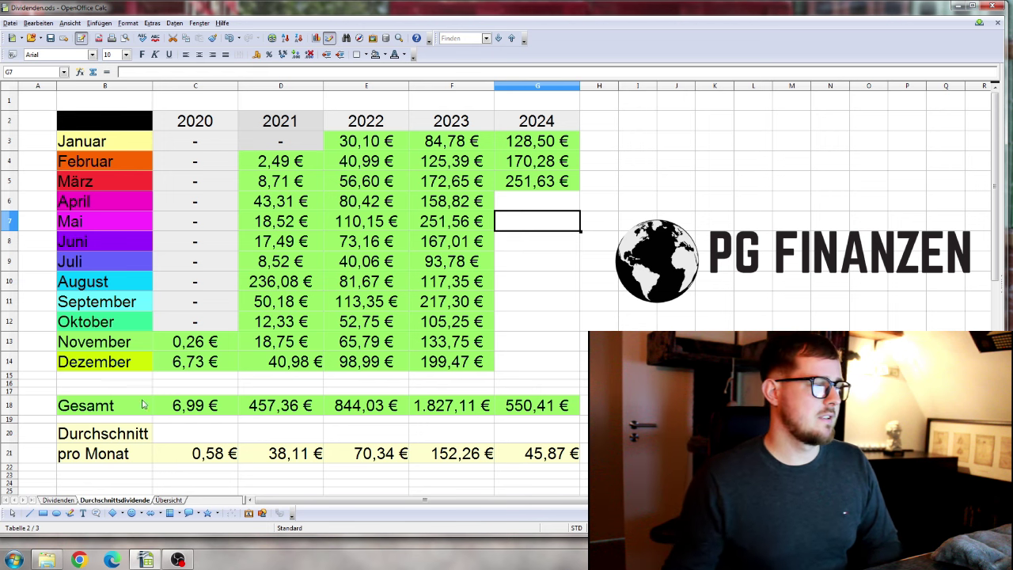
- Review the Gesamt row's yearly dividend totals and their sum formulas from 2020 to 2024
left_click_drag(168, 407, 526, 413)
left_click(529, 413)
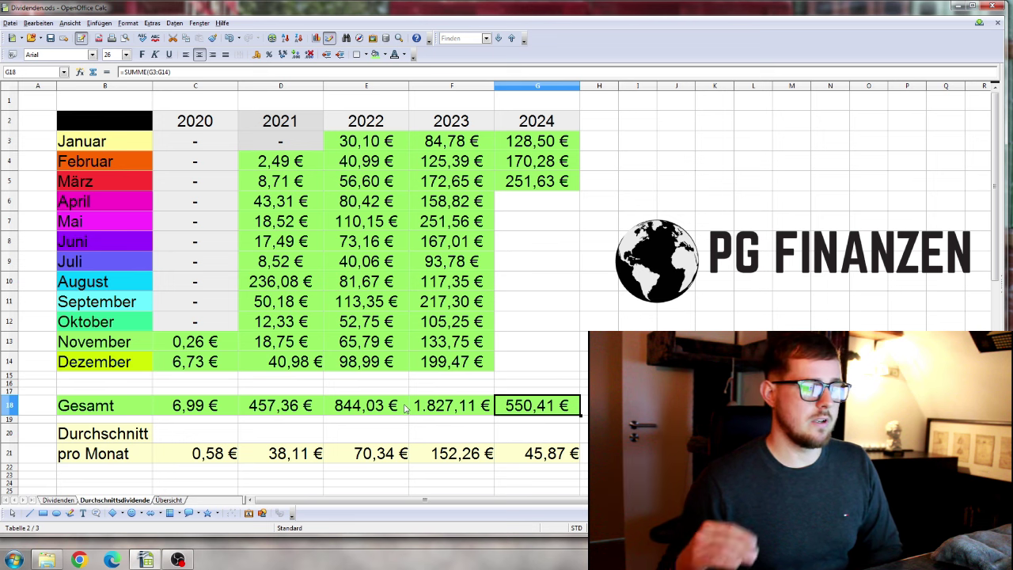
left_click(214, 407)
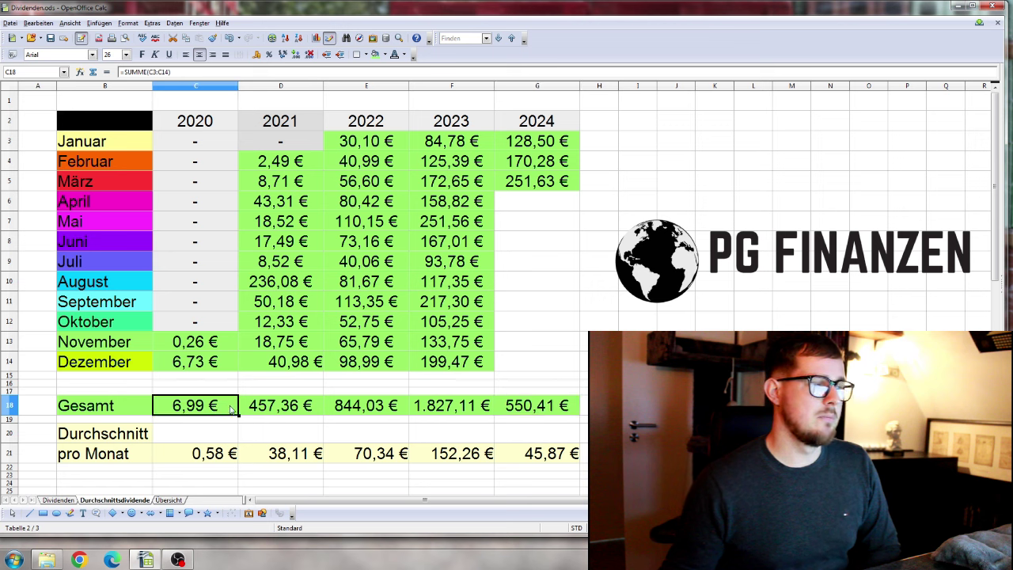
left_click(269, 411)
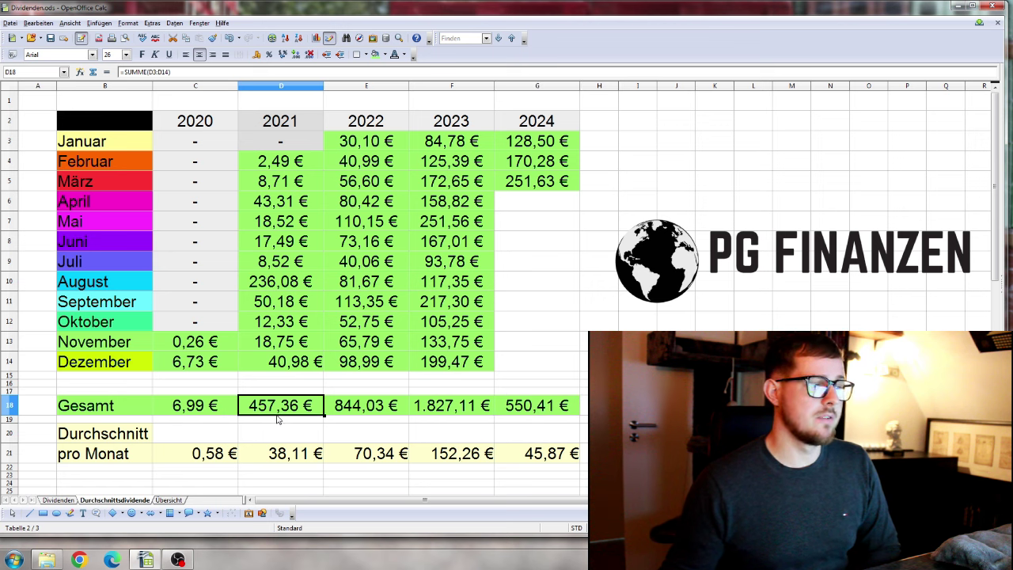
left_click(367, 418)
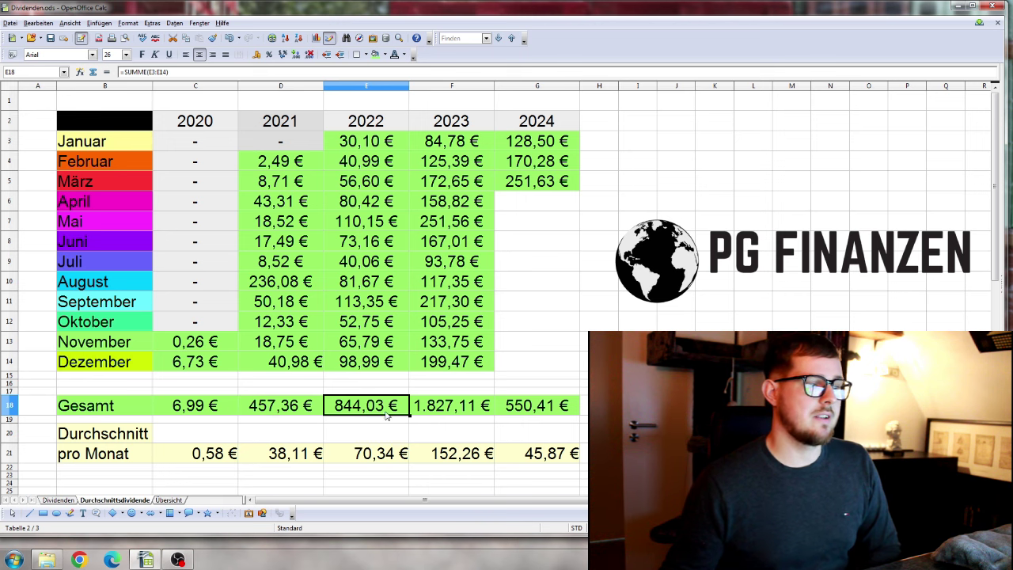
left_click(434, 418)
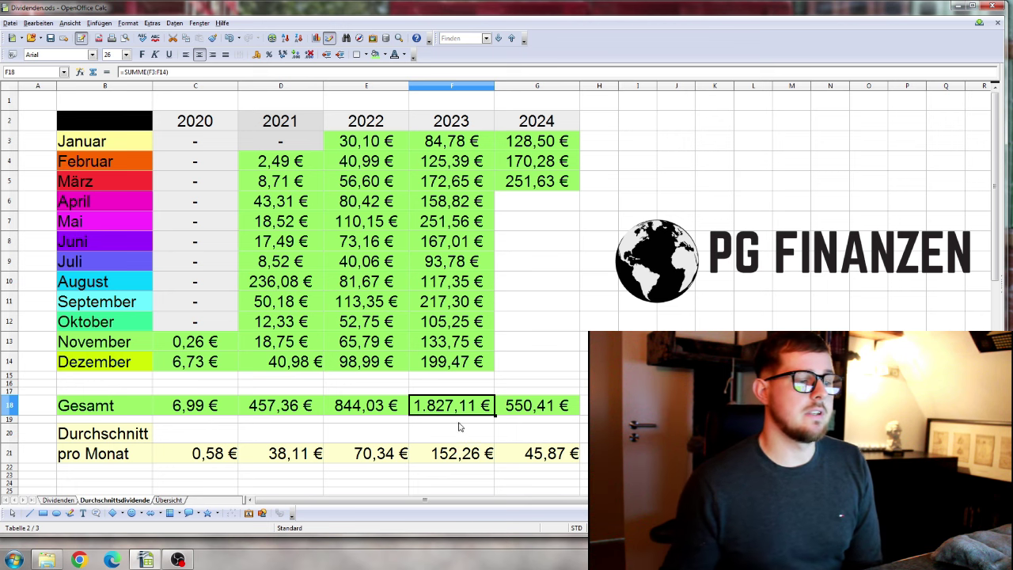
left_click(536, 413)
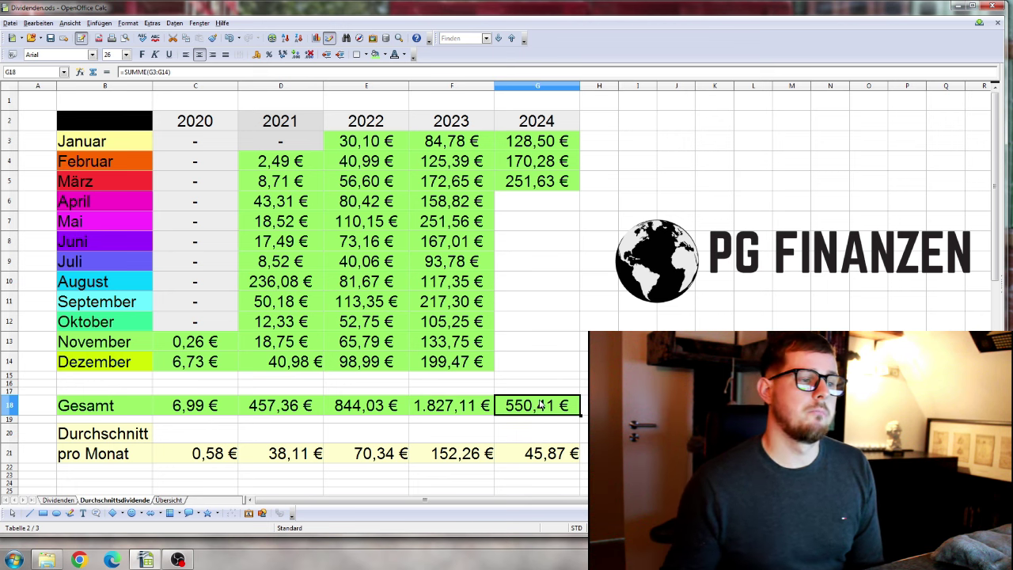